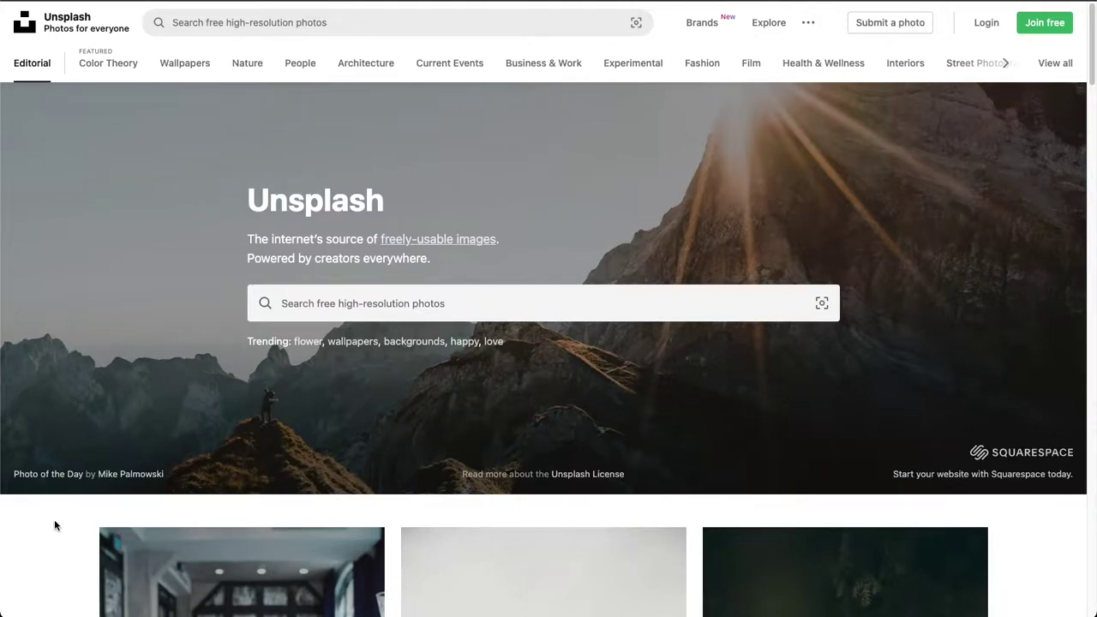
# Read the Unsplash license page, highlighting its three permitted-use lines, then return to Unsplash home.
pyautogui.scroll(-4, 99, 281)
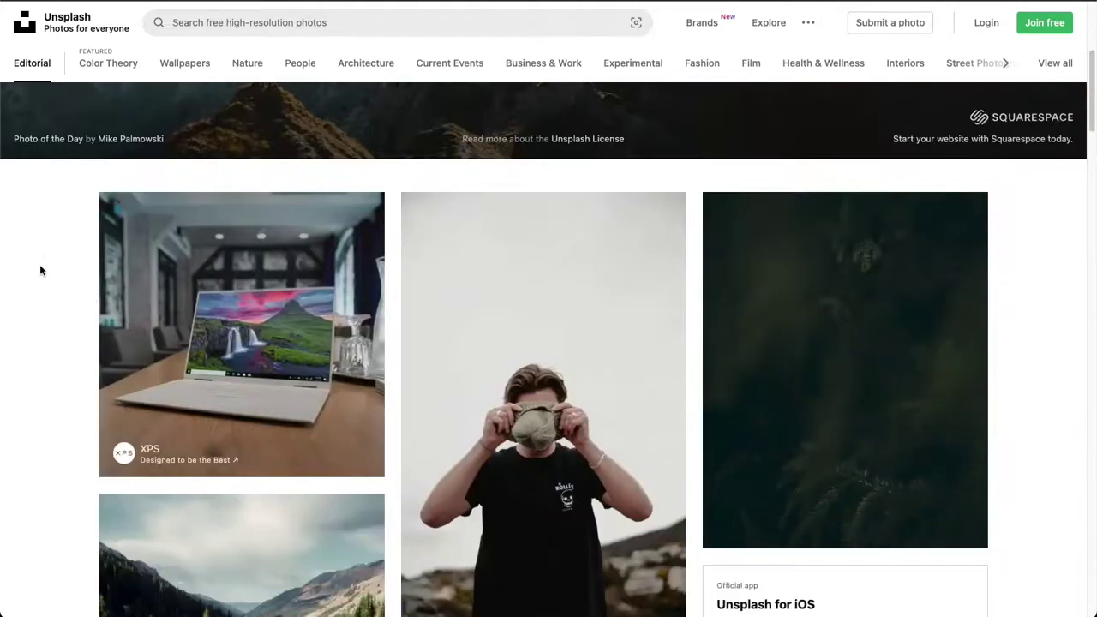
pyautogui.scroll(-3, 39, 317)
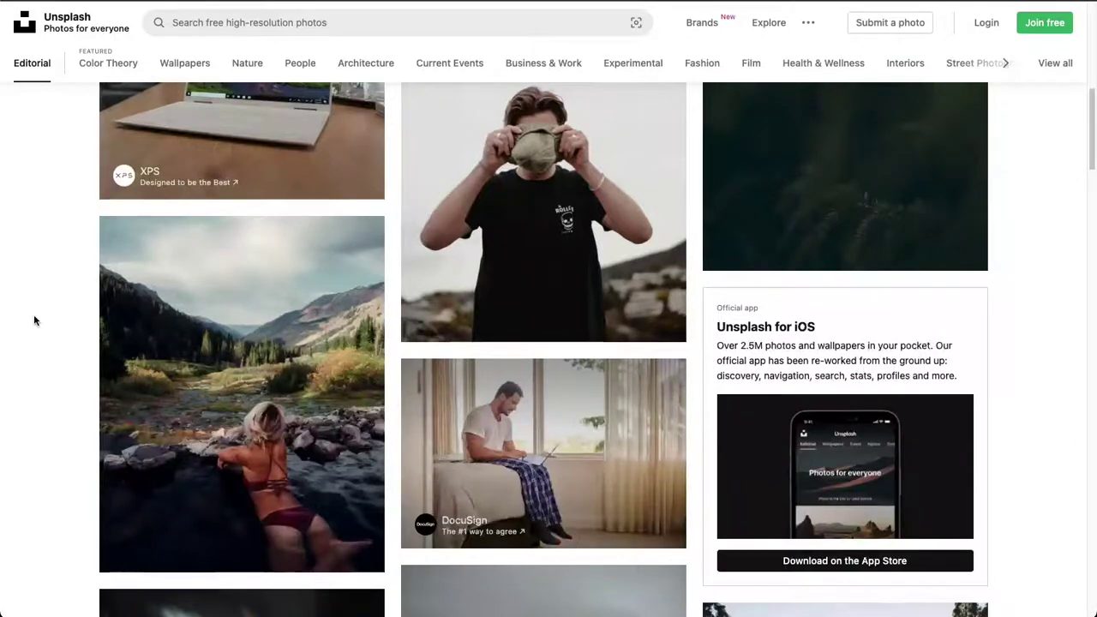
pyautogui.scroll(-4, 34, 320)
pyautogui.scroll(11, 37, 321)
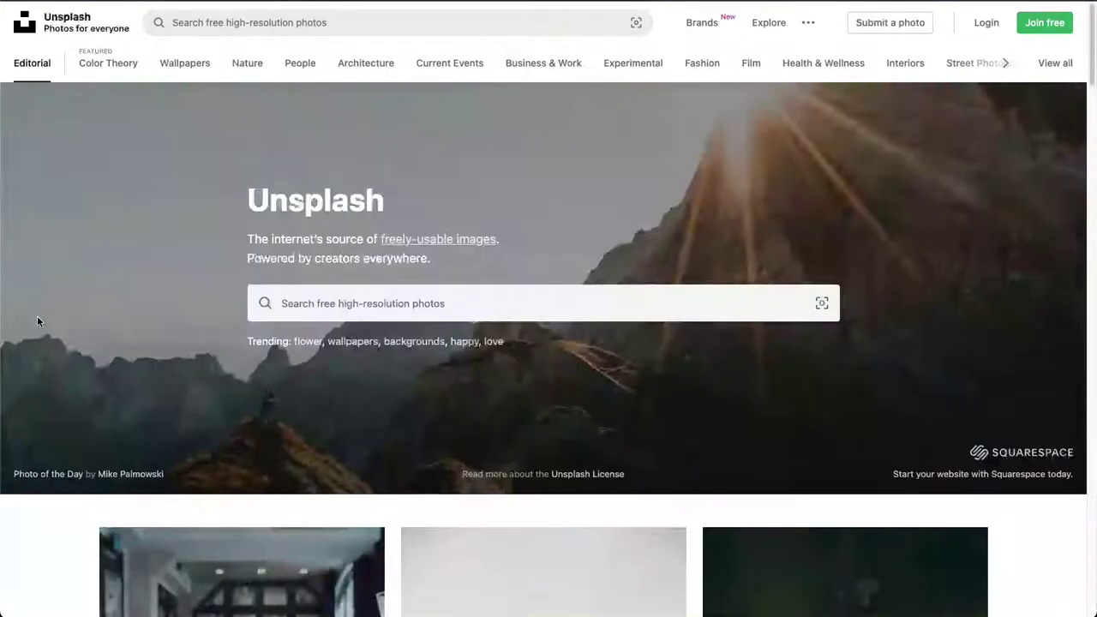
pyautogui.scroll(-3, 70, 336)
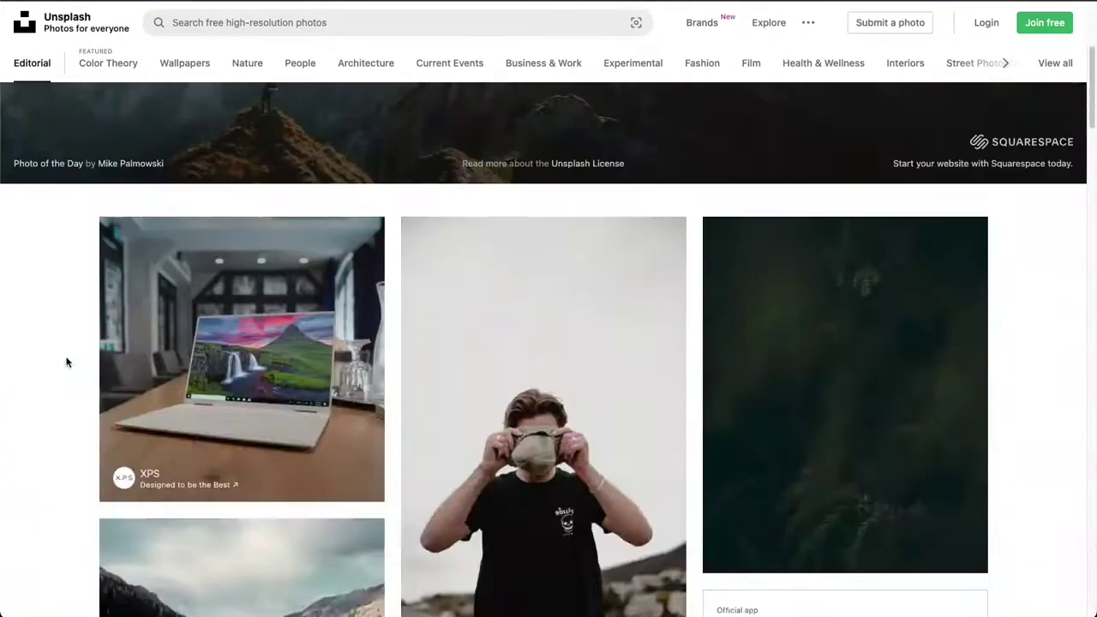
pyautogui.scroll(3, 67, 330)
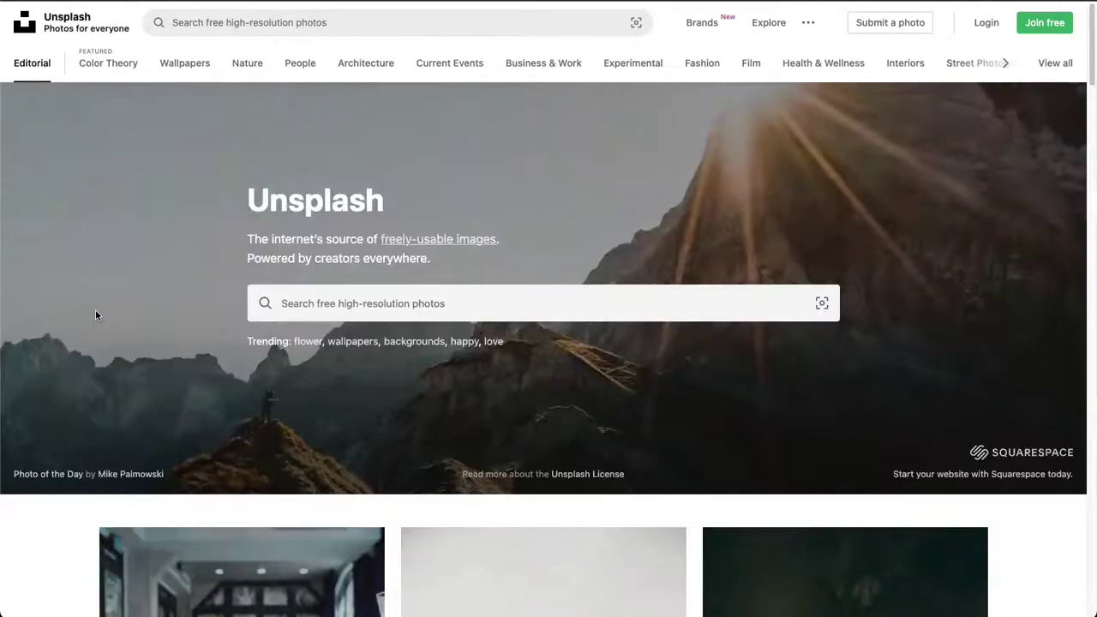
pyautogui.click(412, 241)
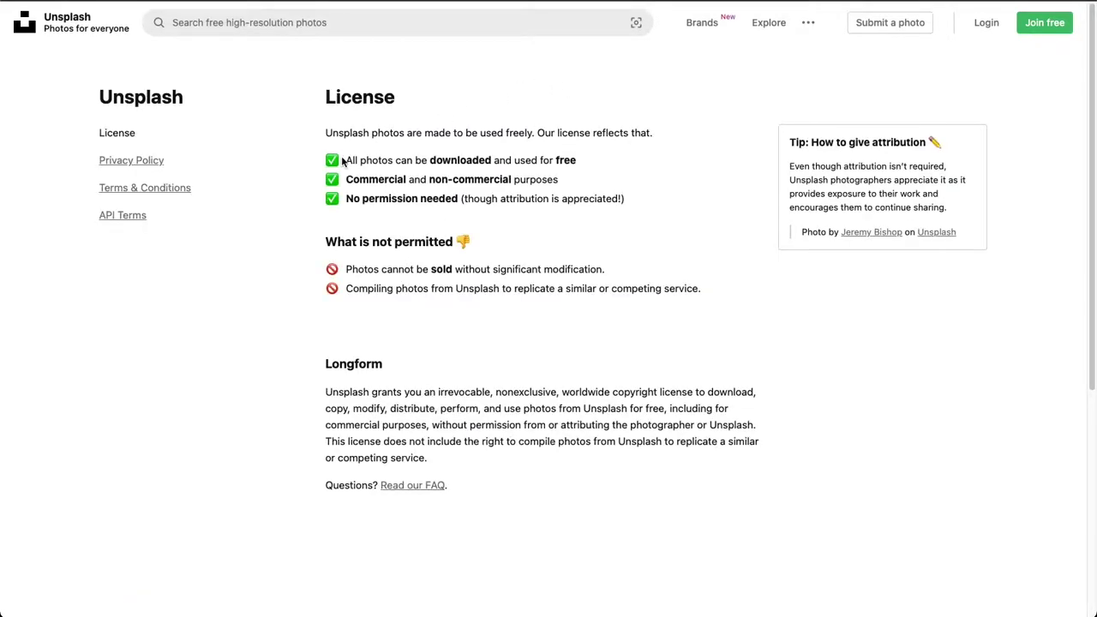
pyautogui.moveTo(346, 161); pyautogui.dragTo(656, 199)
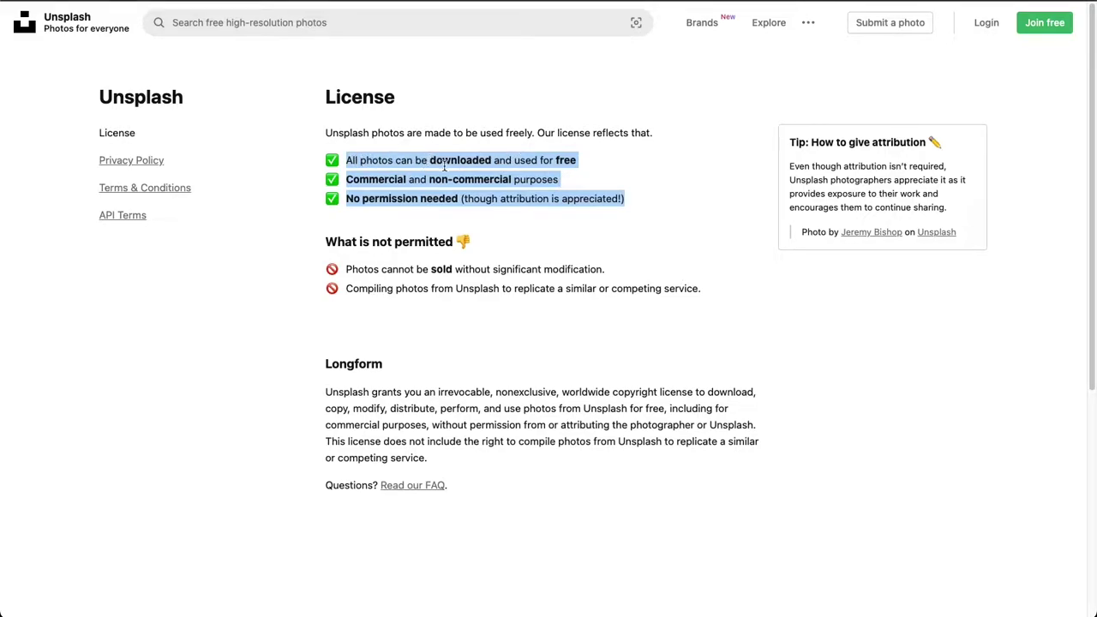
pyautogui.click(415, 178)
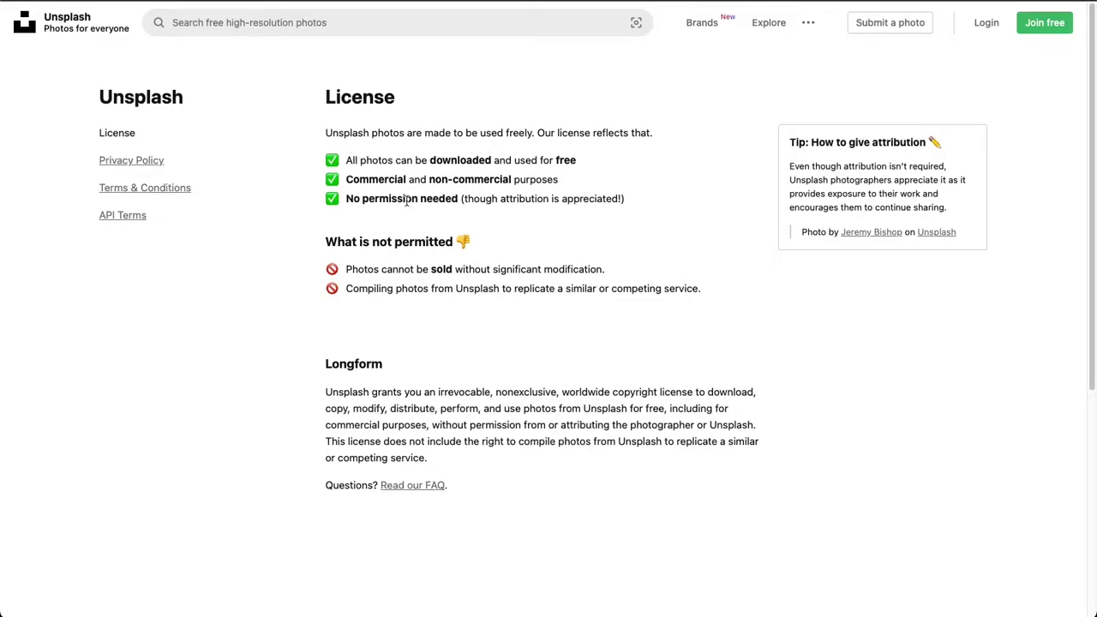
pyautogui.click(710, 135)
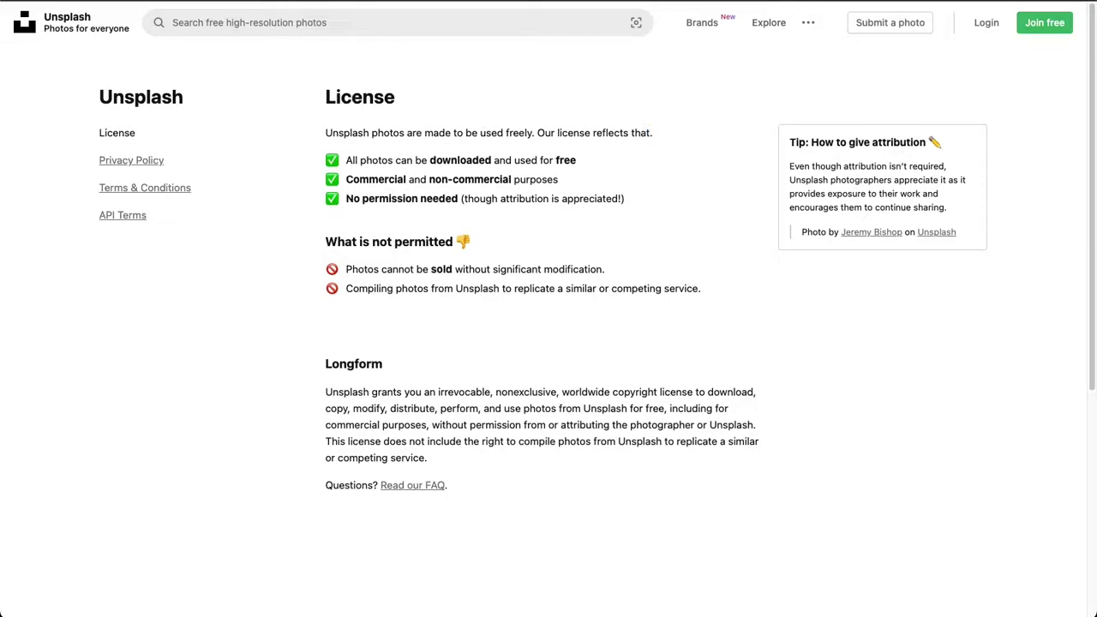
pyautogui.click(38, 28)
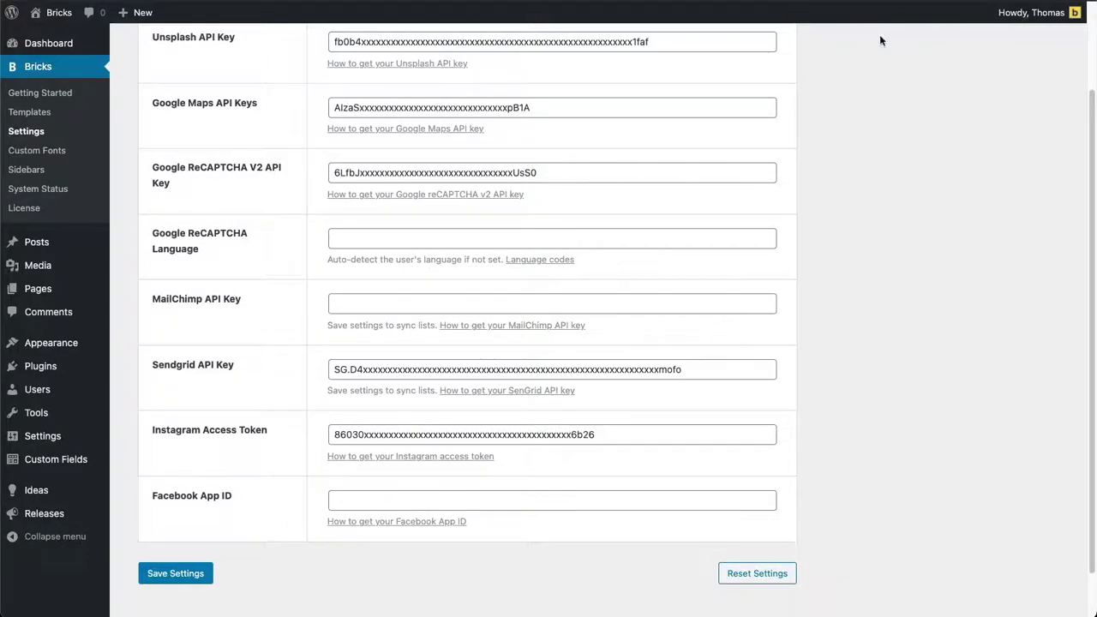
# Confirm the Unsplash API Key field in Bricks Settings is filled in.
pyautogui.scroll(3, 917, 142)
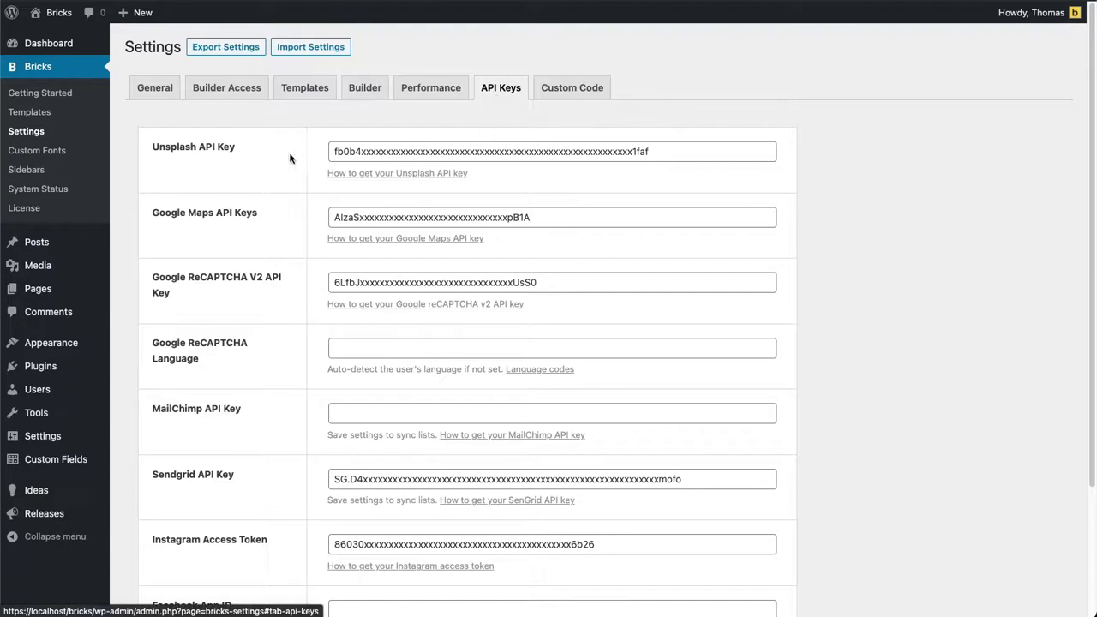
pyautogui.moveTo(334, 152); pyautogui.dragTo(689, 153)
pyautogui.click(897, 158)
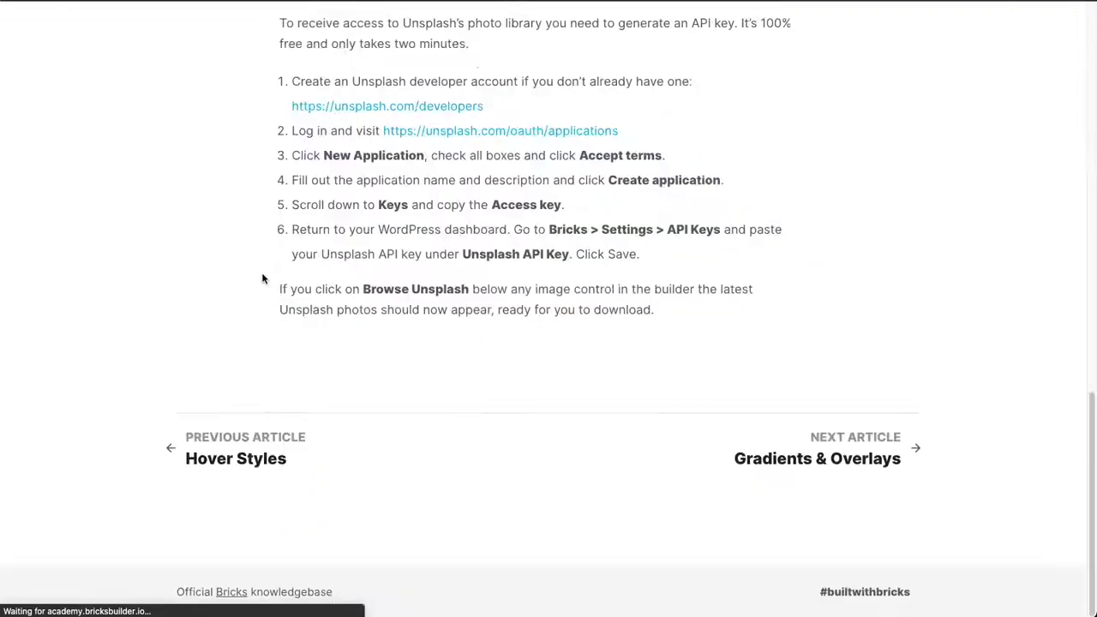
# Read the Bricks help article about the Unsplash API key.
pyautogui.scroll(2, 263, 272)
pyautogui.moveTo(280, 144); pyautogui.dragTo(732, 142)
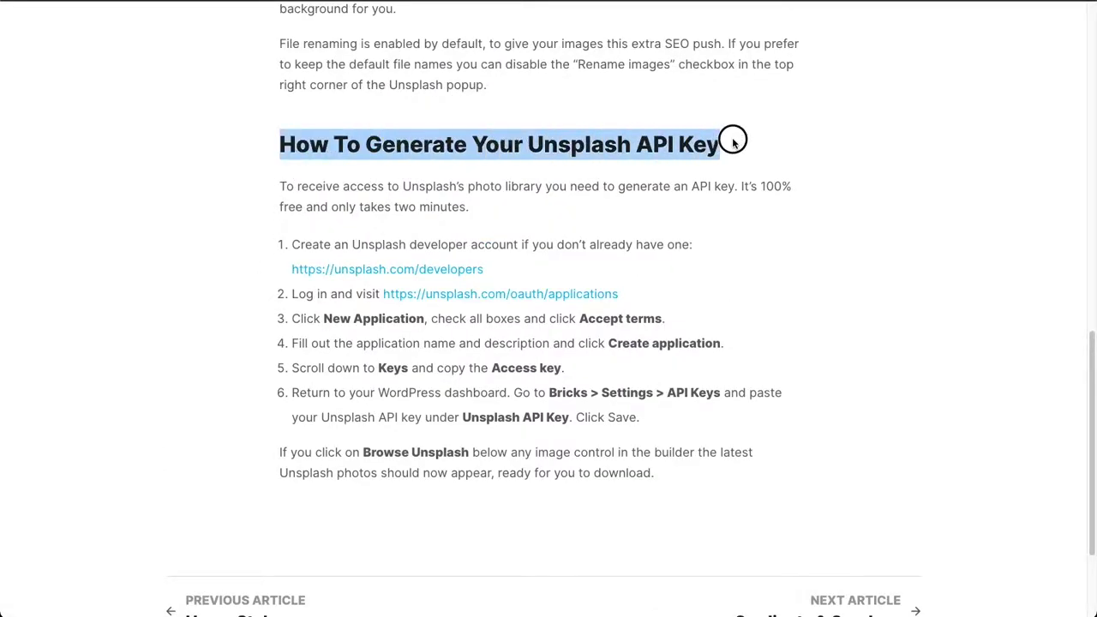
pyautogui.click(584, 103)
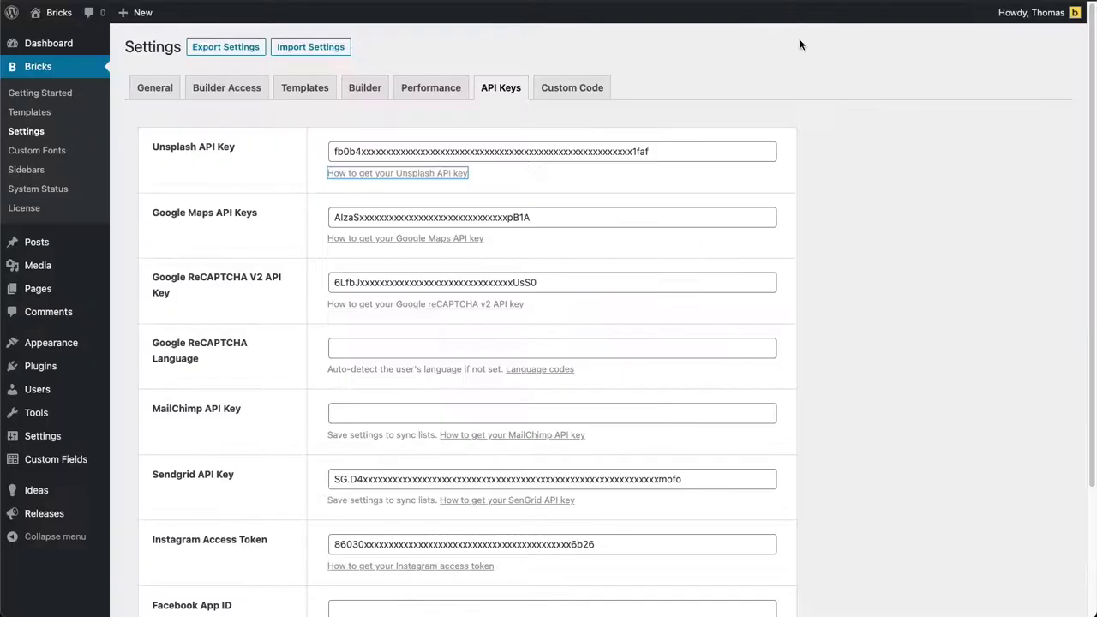
# Open the page with the heading and portrait photo in Bricks Builder.
pyautogui.click(655, 69)
pyautogui.scroll(-3, 405, 450)
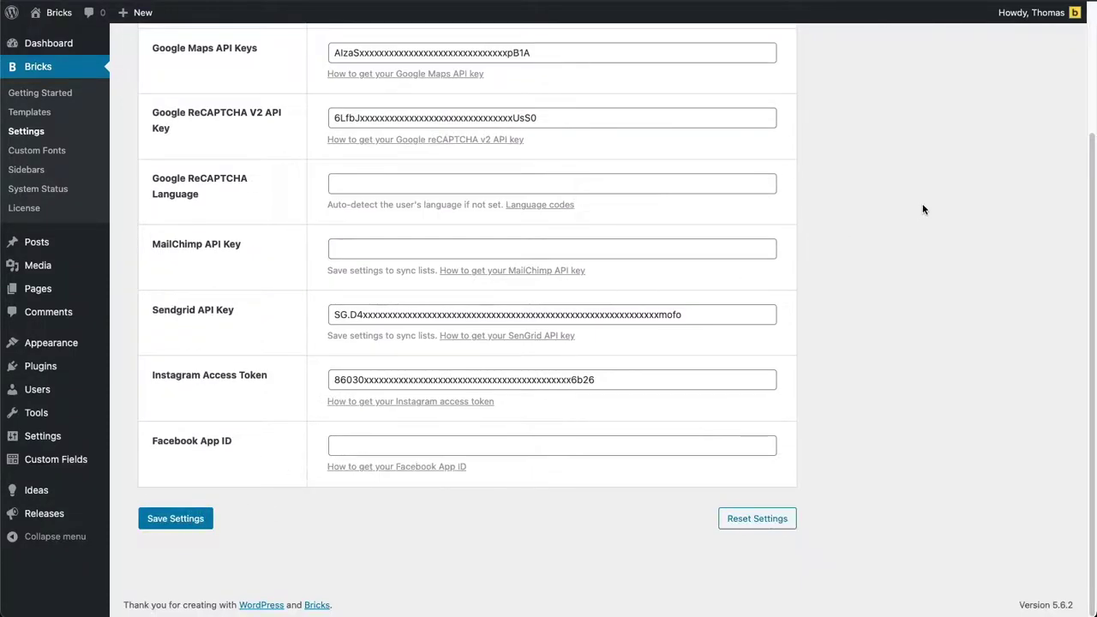
pyautogui.scroll(3, 921, 203)
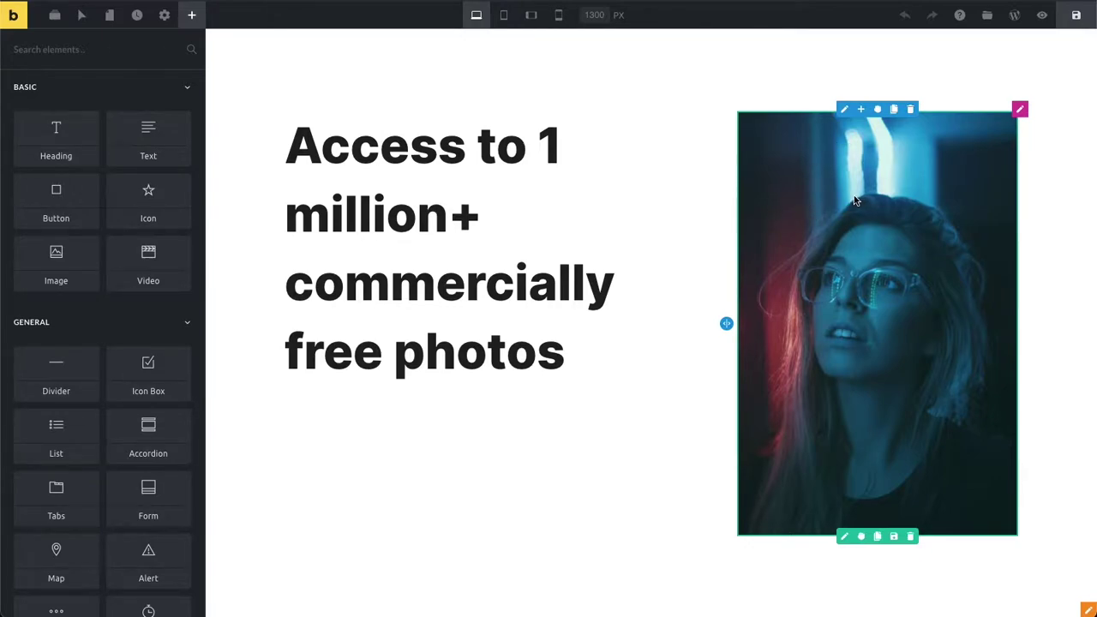
# Select the portrait photo on the canvas to show its Image Content settings.
pyautogui.click(833, 272)
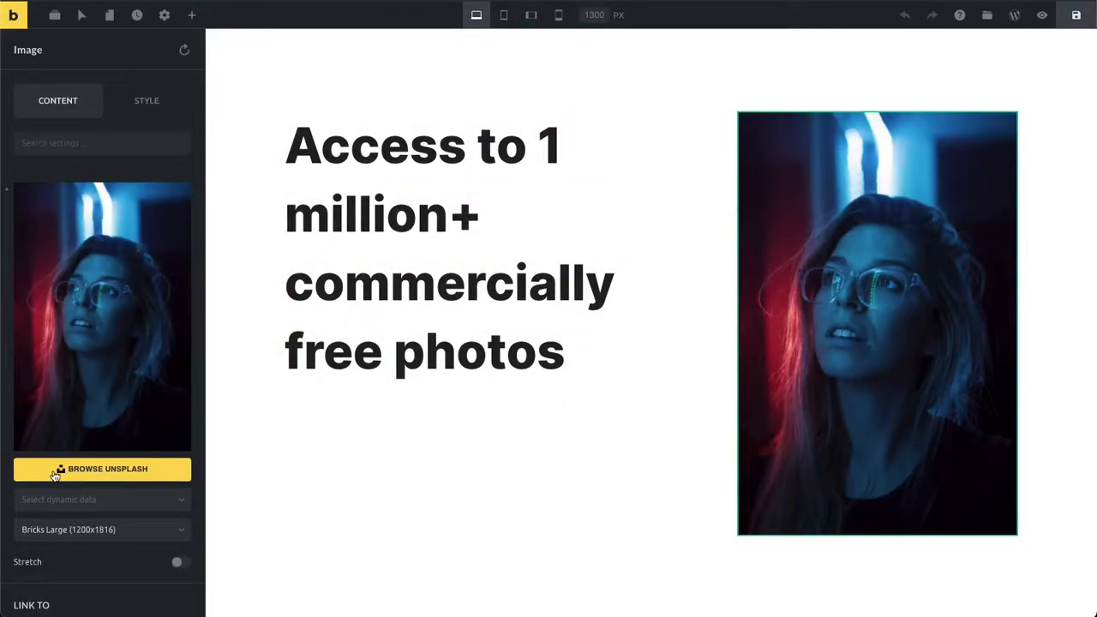
# Browse Unsplash from the Image settings and download the road photo named 'road'.
pyautogui.click(43, 476)
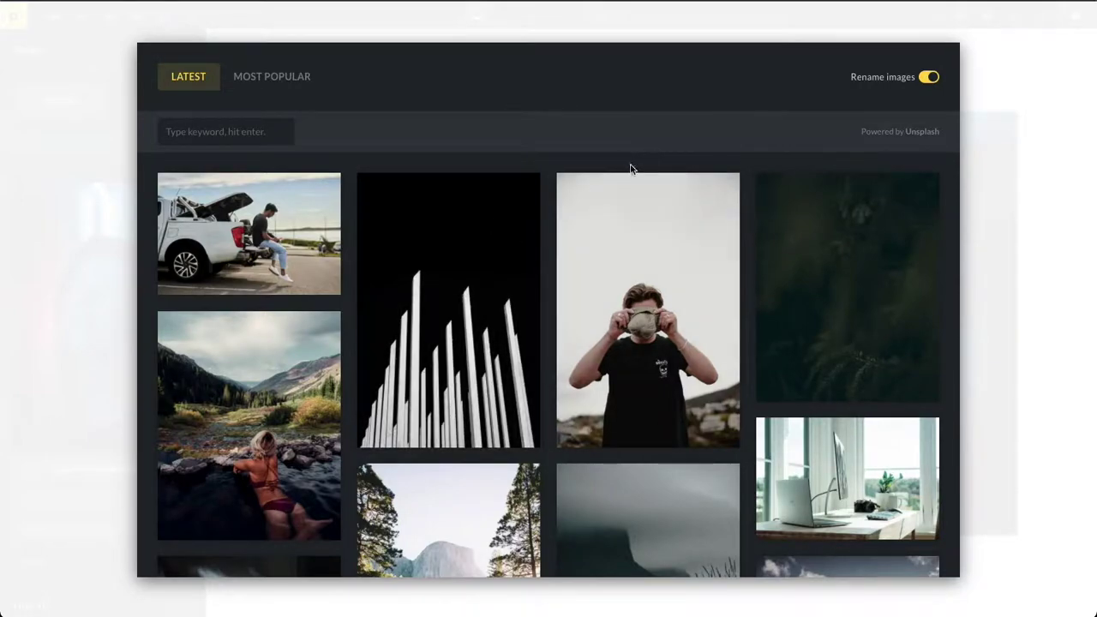
pyautogui.moveTo(644, 243)
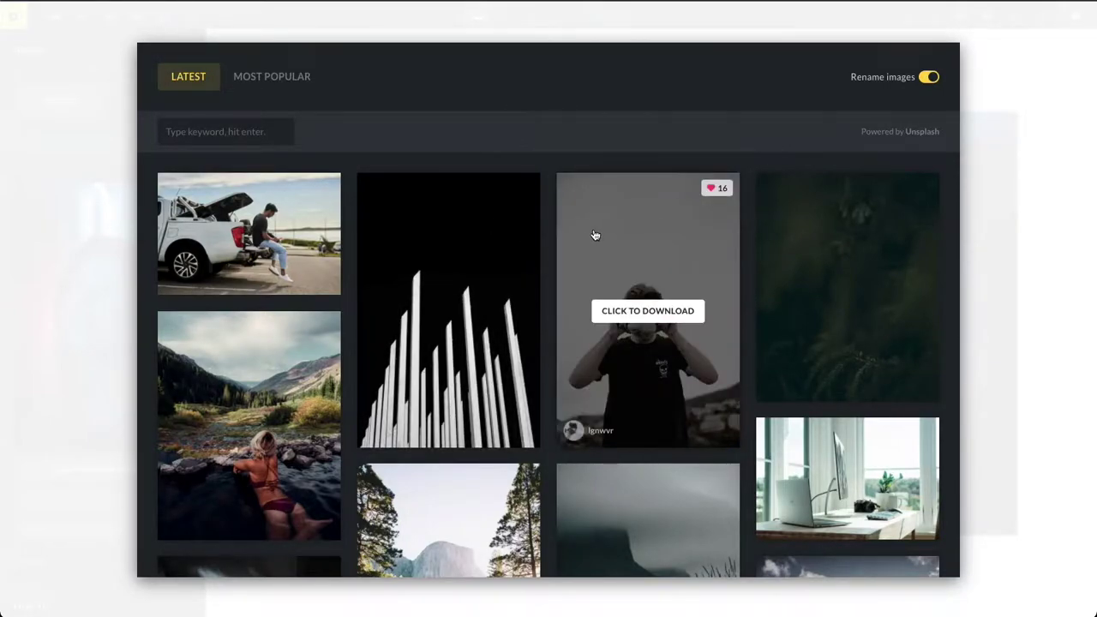
pyautogui.scroll(-1, 592, 235)
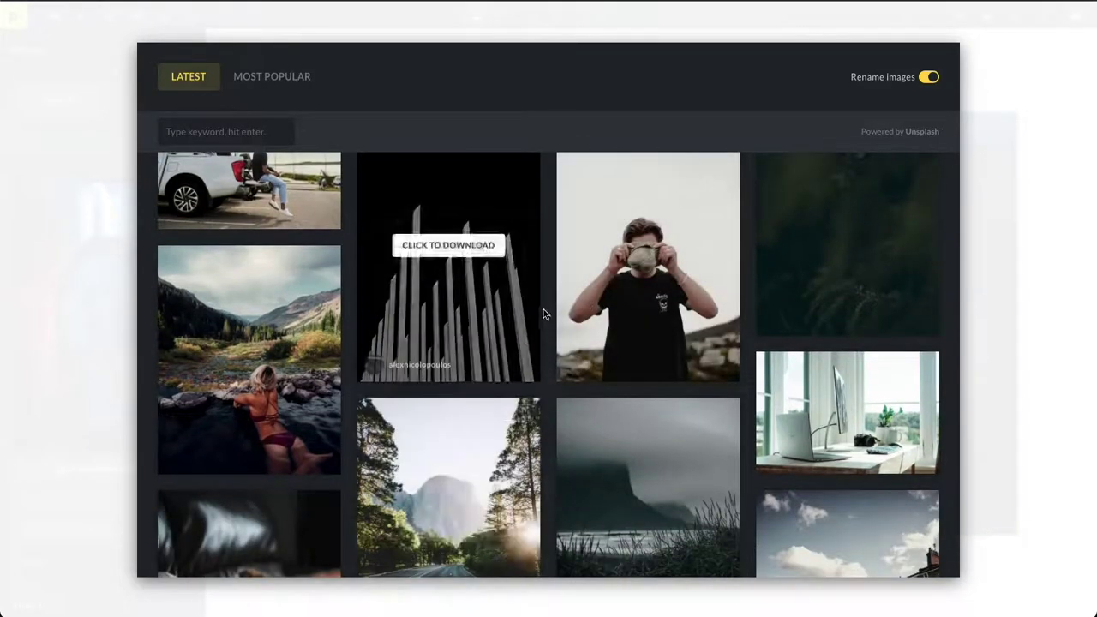
pyautogui.scroll(1, 600, 257)
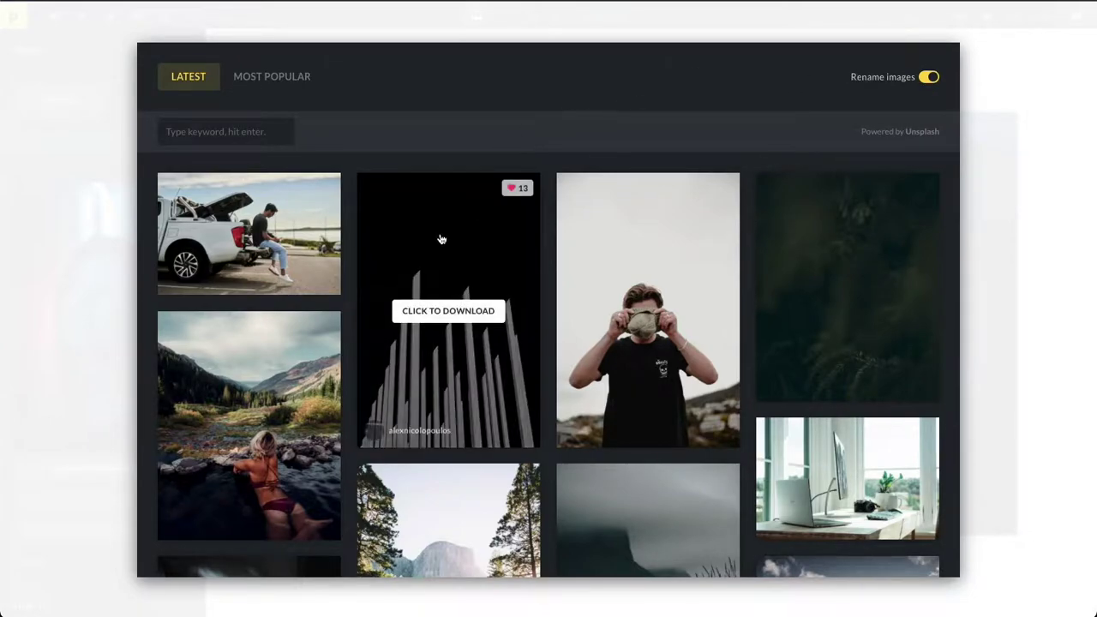
pyautogui.scroll(-3, 440, 238)
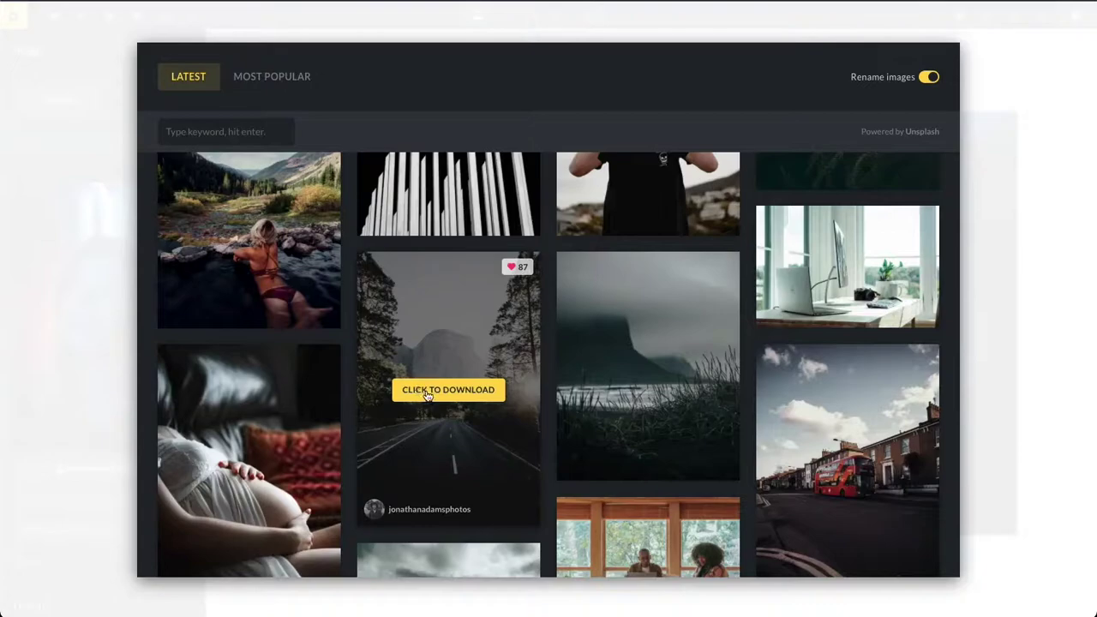
pyautogui.click(422, 392)
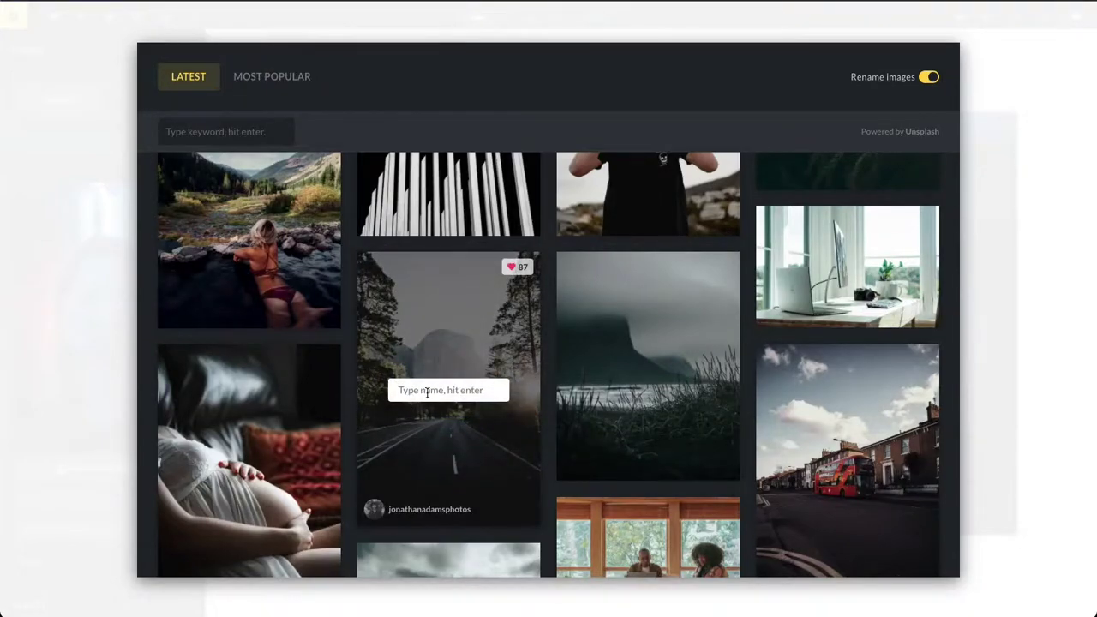
pyautogui.write('road')
pyautogui.press('Return')
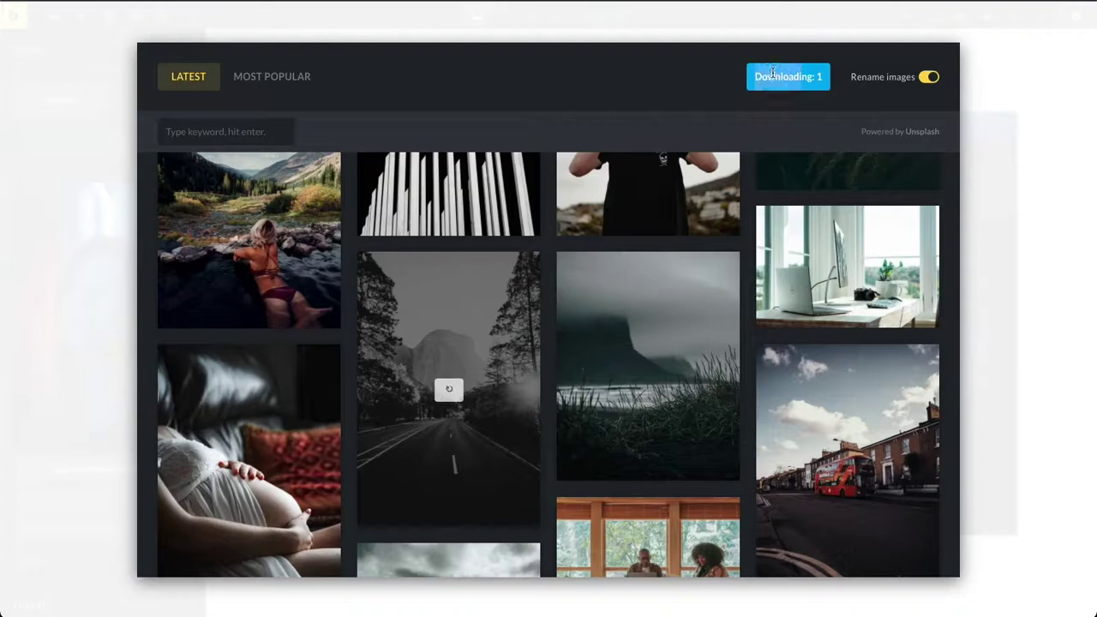
# Scroll further down the Unsplash grid and download the ocean photo named 'sea'.
pyautogui.scroll(-2, 567, 236)
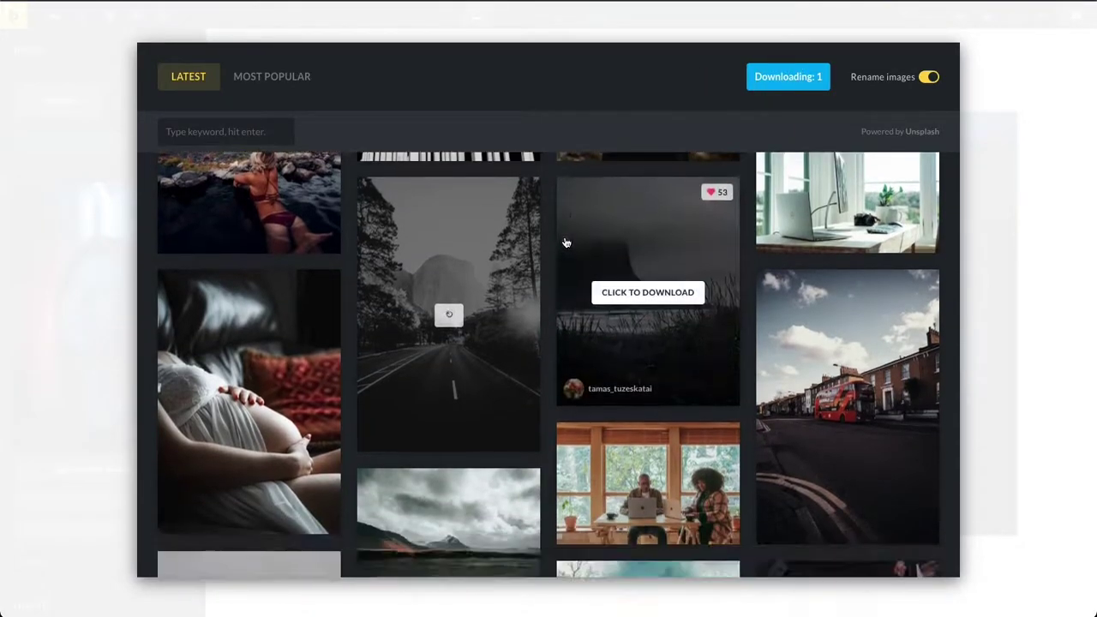
pyautogui.scroll(-3, 566, 243)
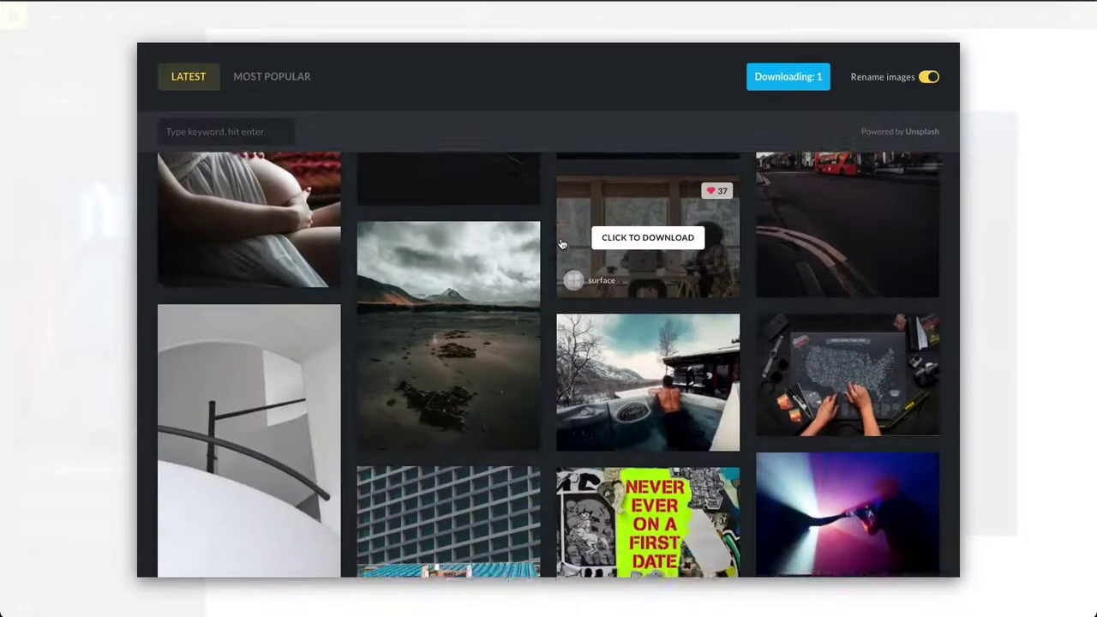
pyautogui.scroll(-2, 562, 244)
pyautogui.scroll(-3, 559, 243)
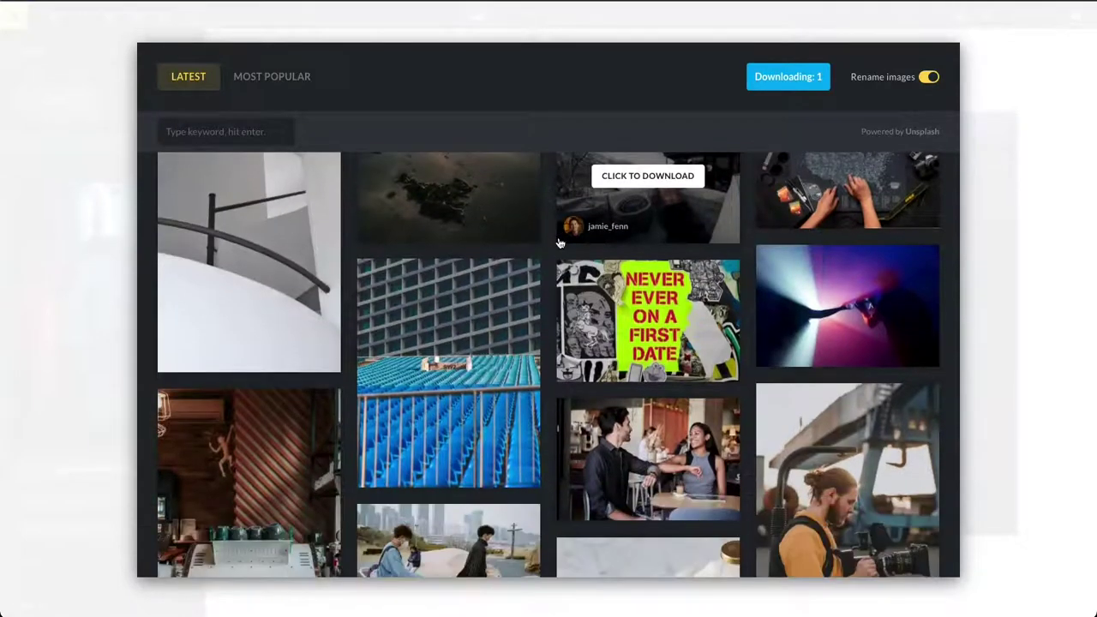
pyautogui.scroll(-2, 557, 243)
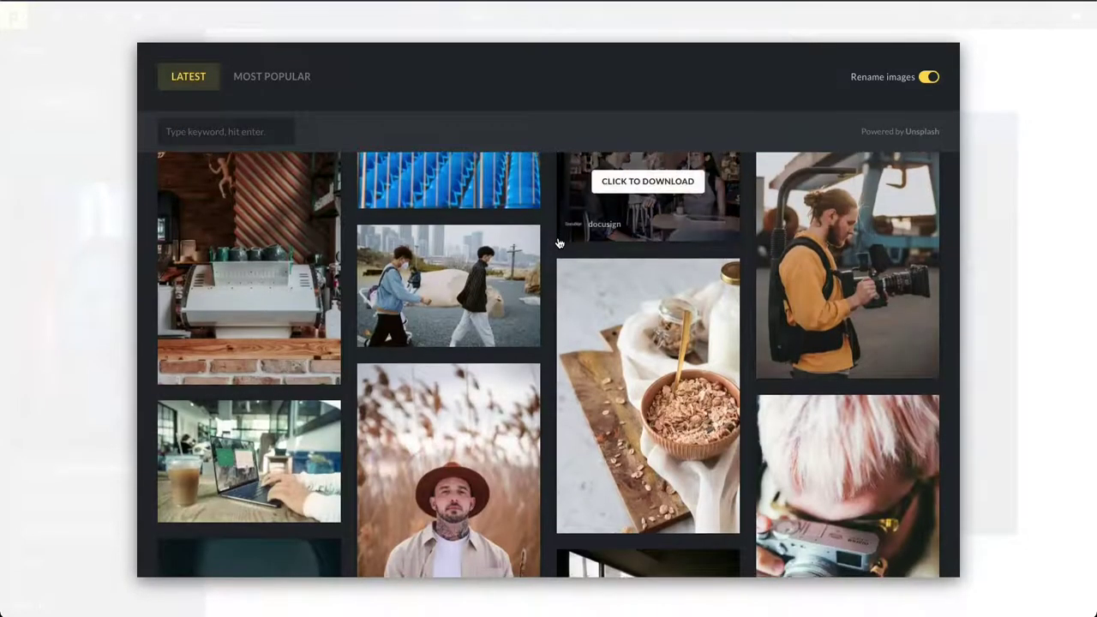
pyautogui.scroll(-3, 559, 245)
pyautogui.scroll(-2, 556, 245)
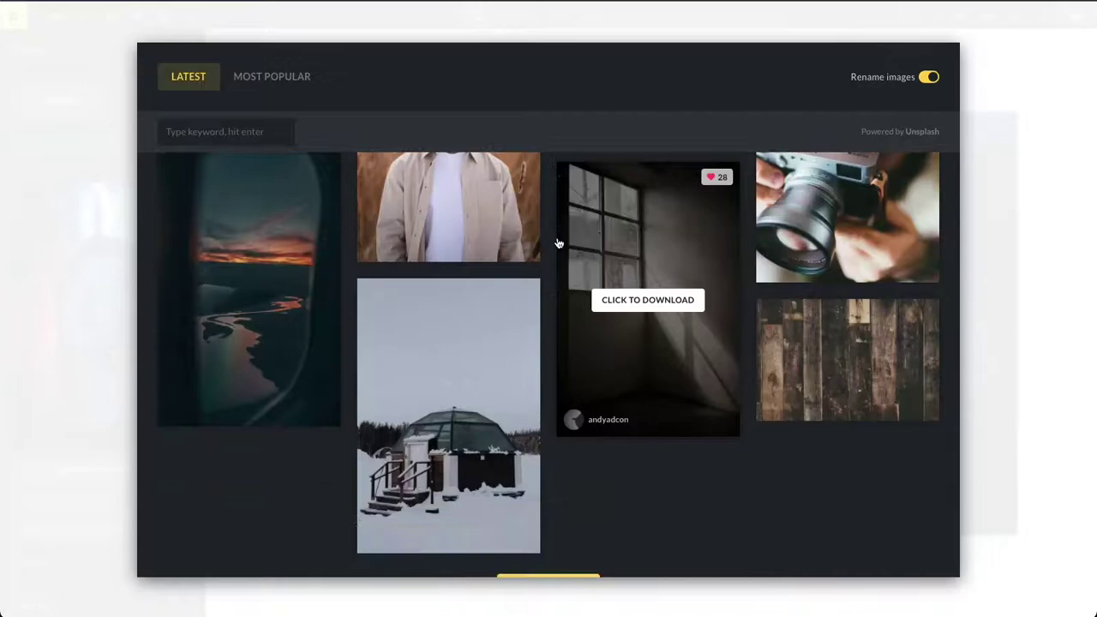
pyautogui.scroll(-2, 552, 248)
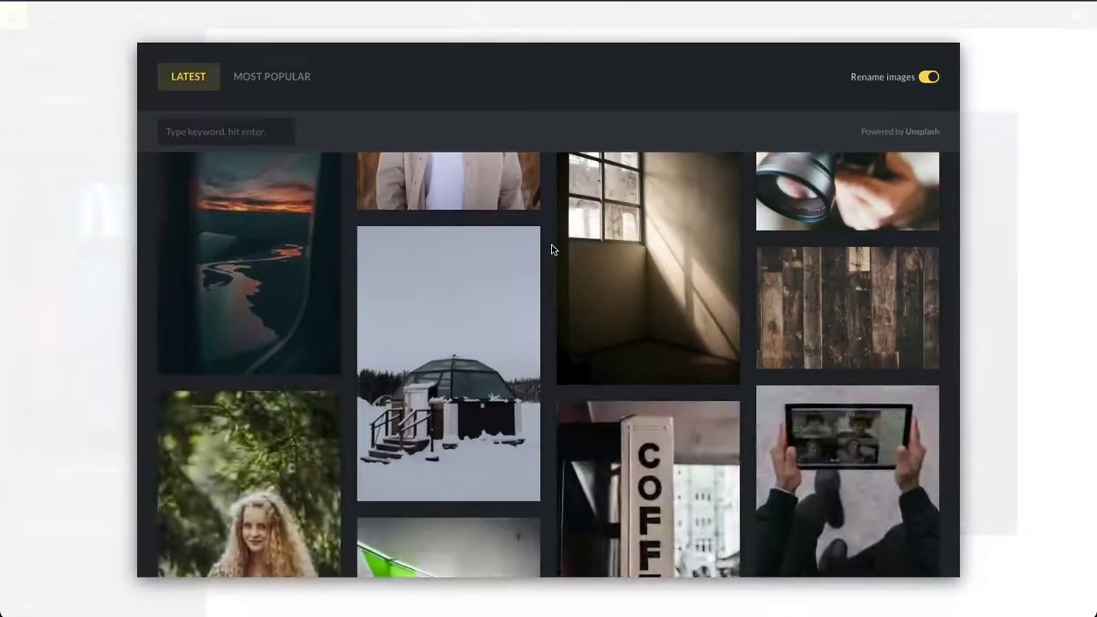
pyautogui.scroll(-2, 552, 250)
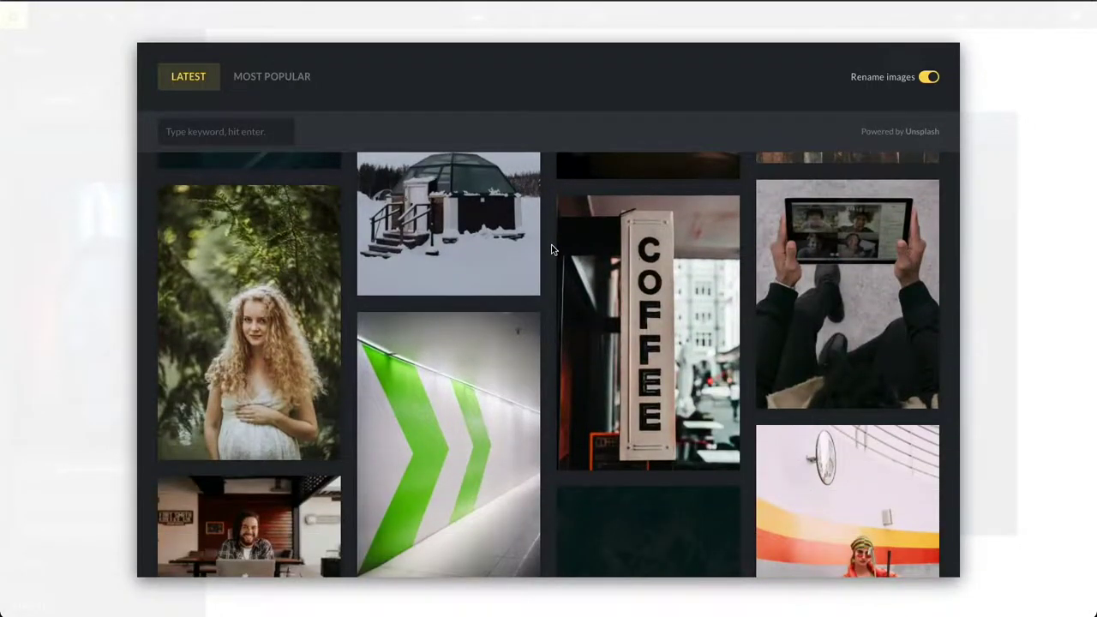
pyautogui.scroll(-4, 552, 250)
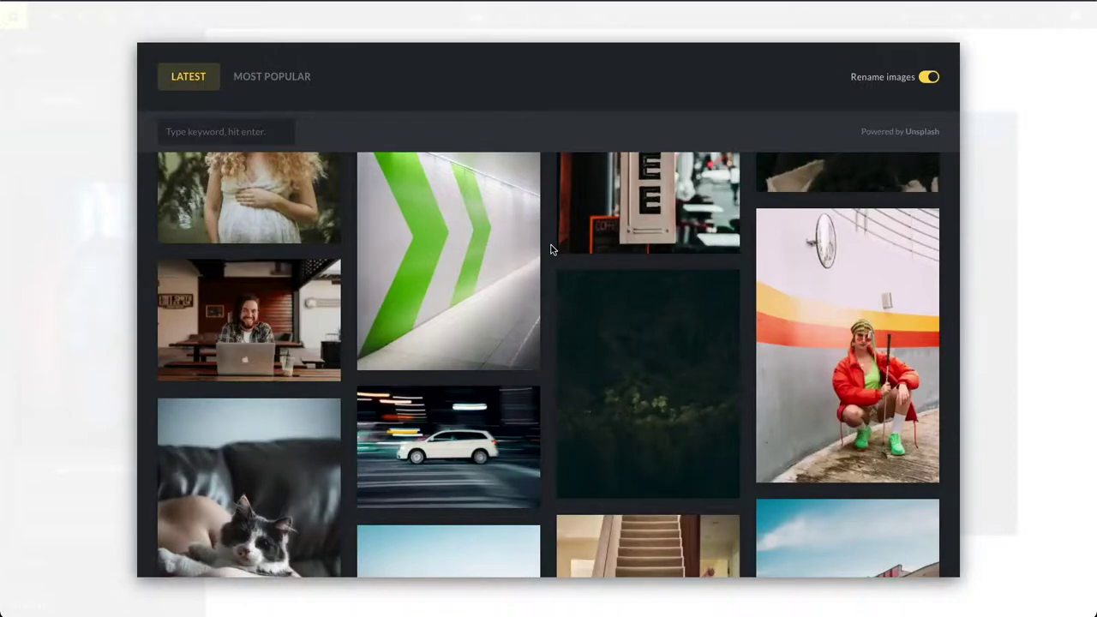
pyautogui.scroll(-1, 551, 249)
pyautogui.scroll(-1, 551, 250)
pyautogui.scroll(-2, 552, 250)
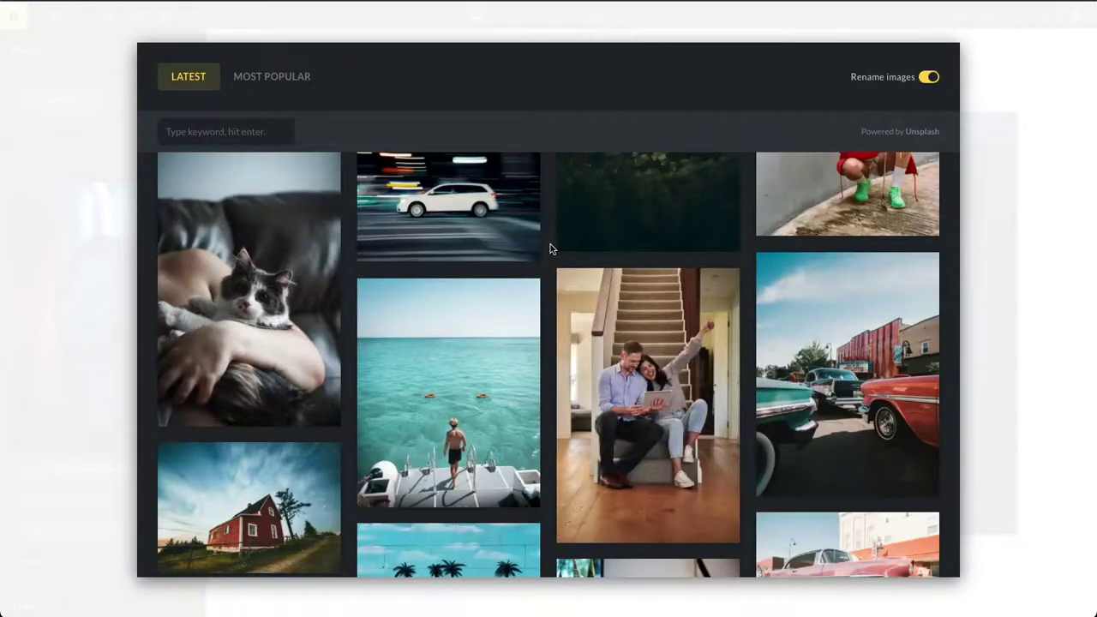
pyautogui.click(459, 394)
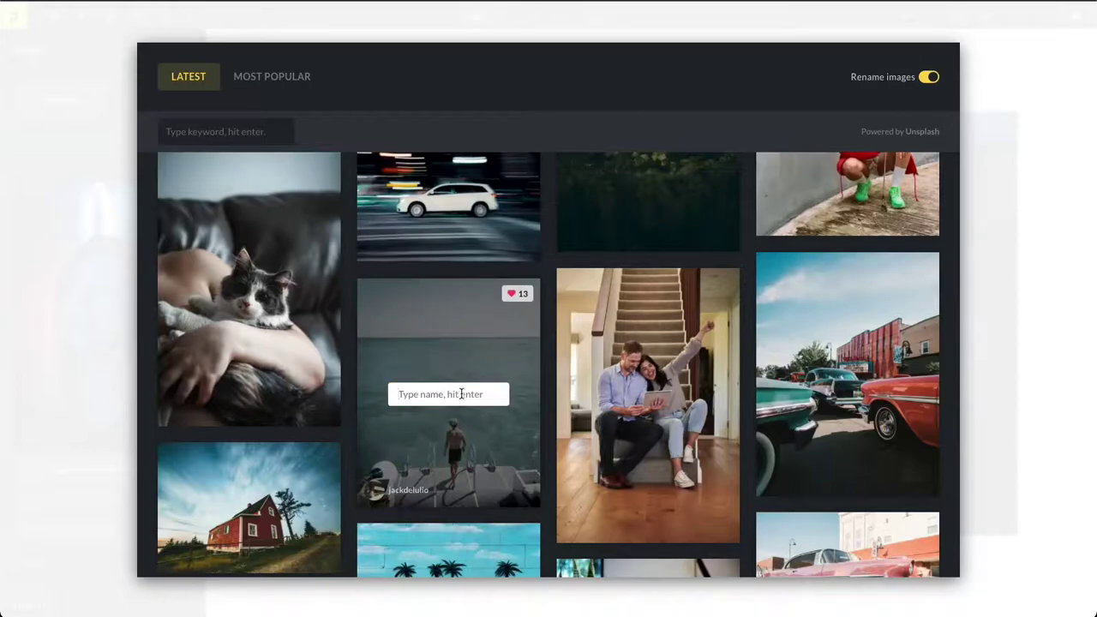
pyautogui.write('sea')
pyautogui.press('Return')
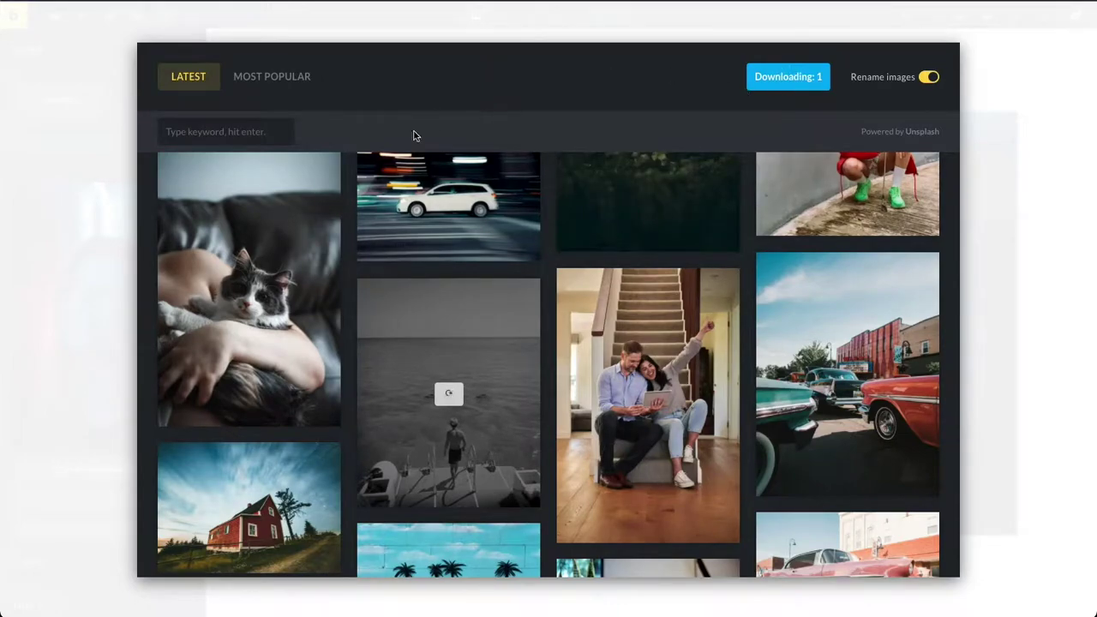
pyautogui.scroll(-1, 536, 471)
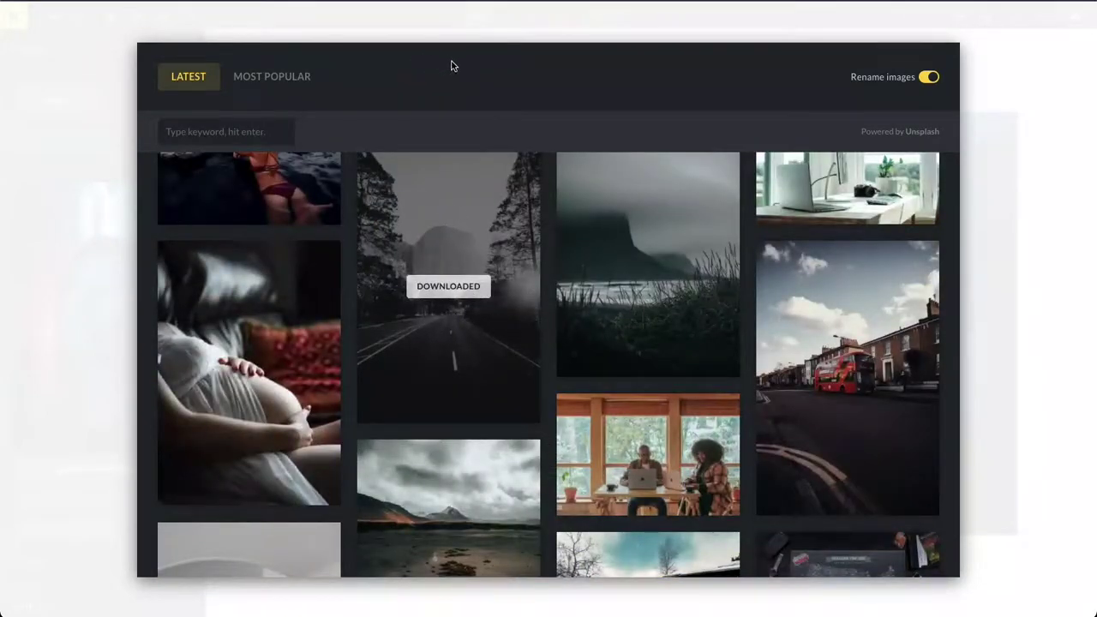
# Close the Unsplash browser and select road-scaled.jpg in the Media Library after checking sea-scaled.jpg.
pyautogui.click(59, 224)
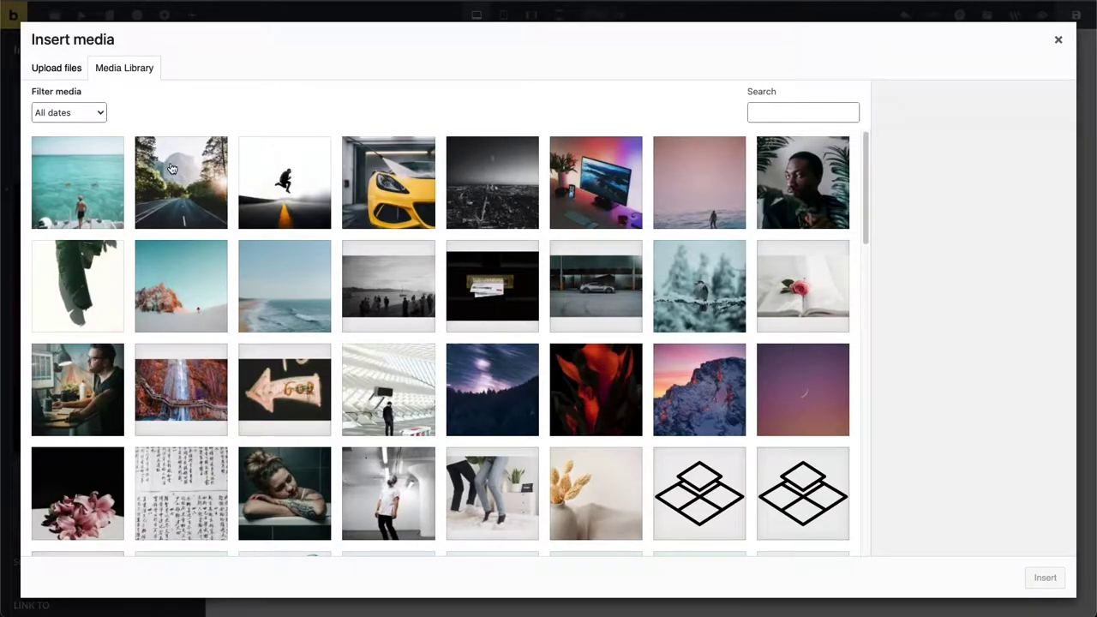
pyautogui.click(173, 168)
pyautogui.click(91, 181)
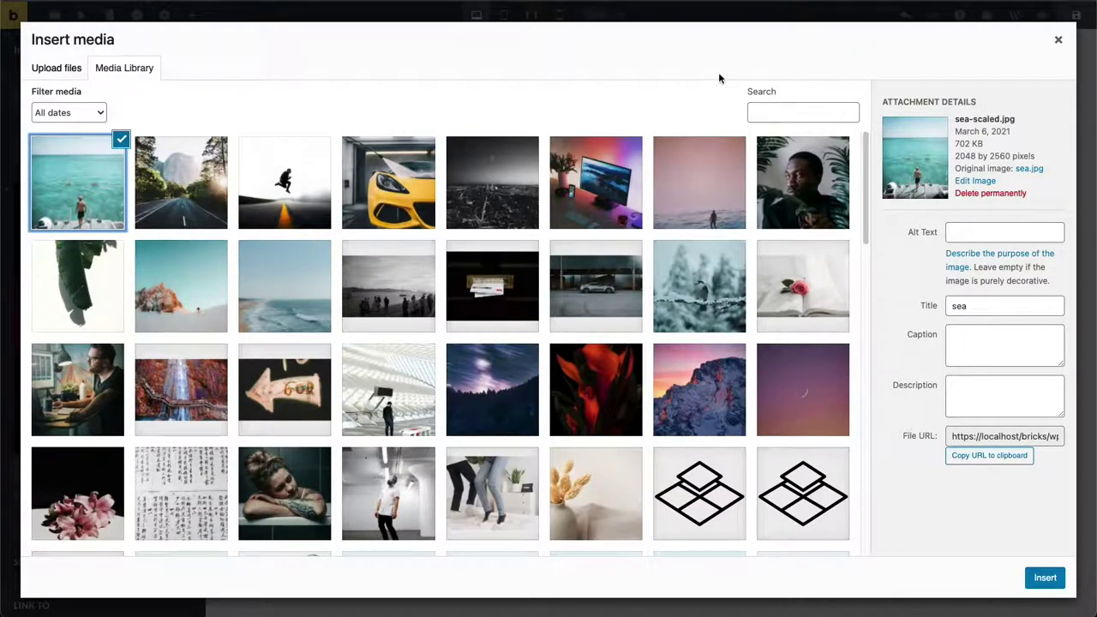
pyautogui.doubleClick(960, 119)
pyautogui.click(142, 186)
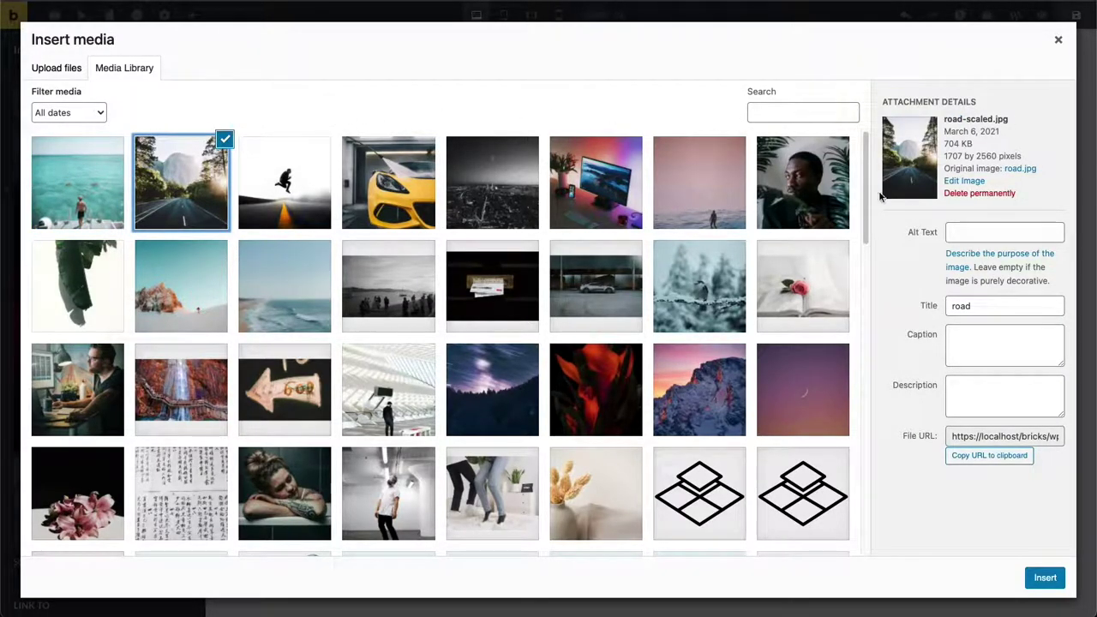
# Insert road-scaled.jpg into the Image element, then reselect it and reopen Browse Unsplash.
pyautogui.click(1044, 579)
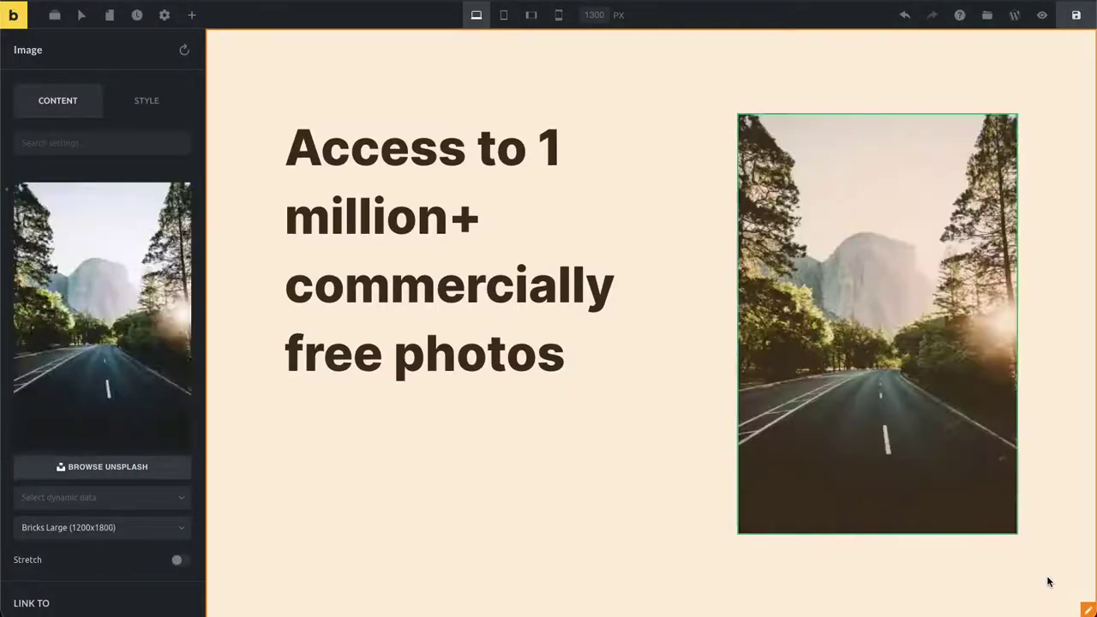
pyautogui.press('Escape')
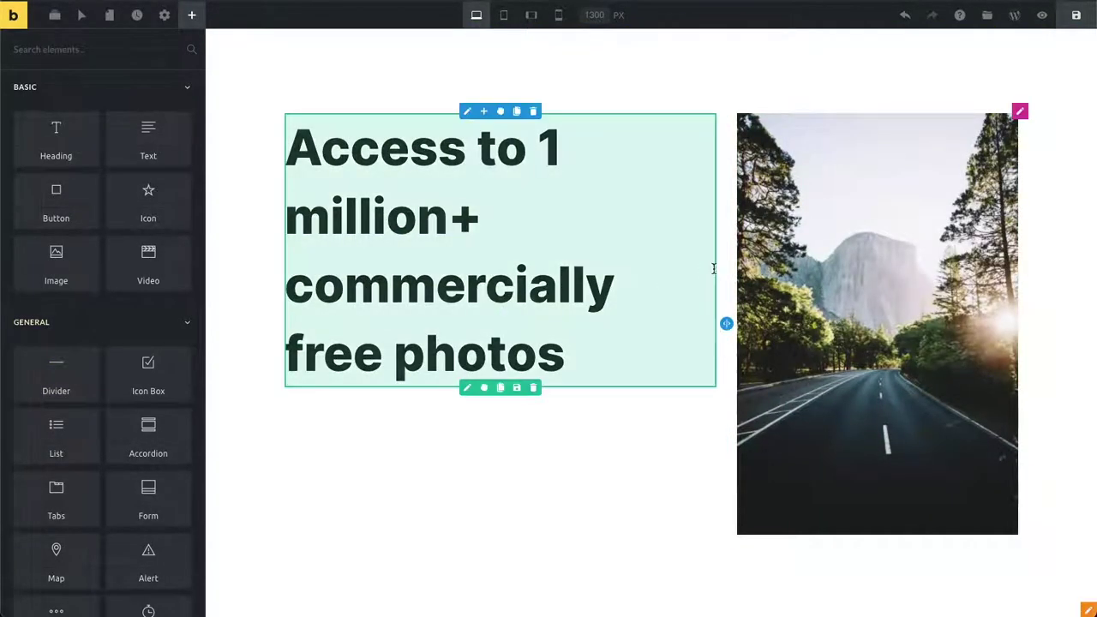
pyautogui.click(808, 240)
pyautogui.click(101, 467)
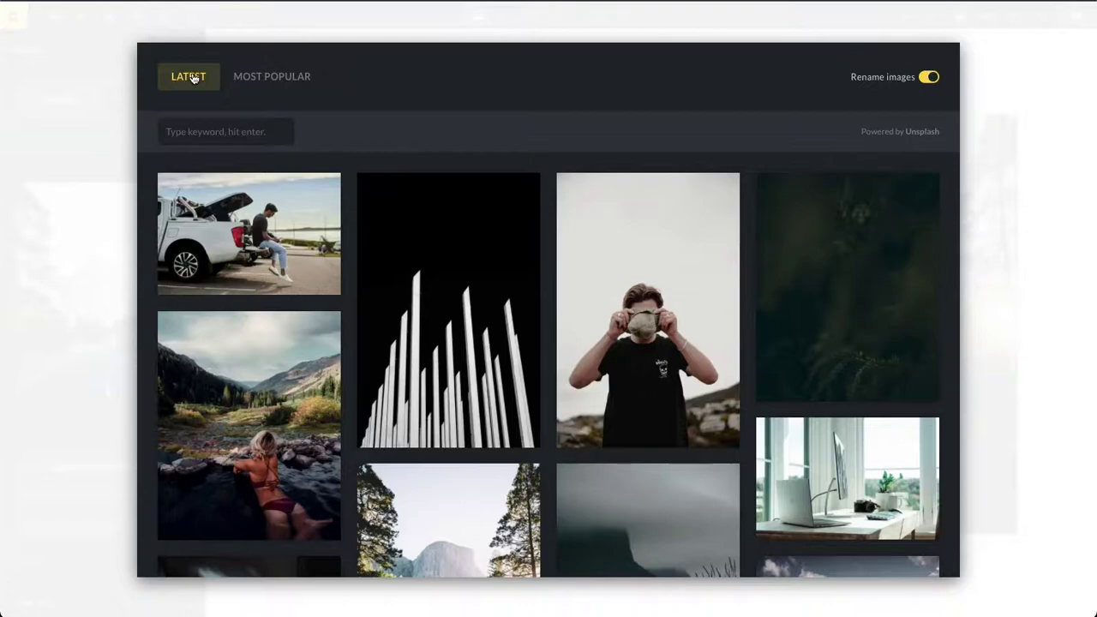
# Switch the Unsplash browser from Latest to the Most Popular photo feed.
pyautogui.click(257, 78)
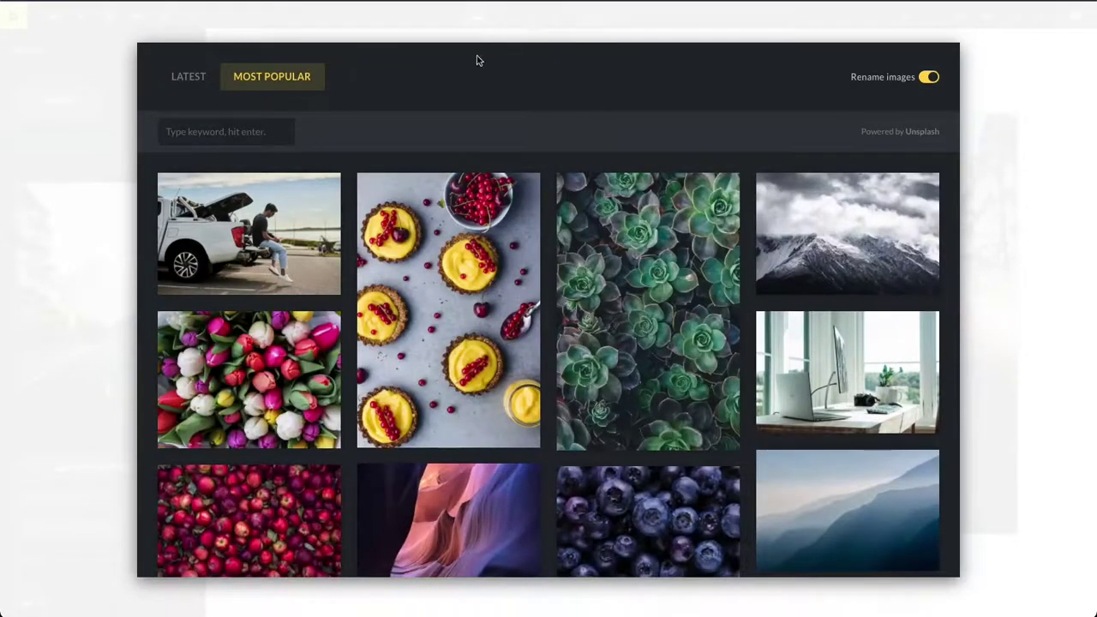
pyautogui.moveTo(468, 306)
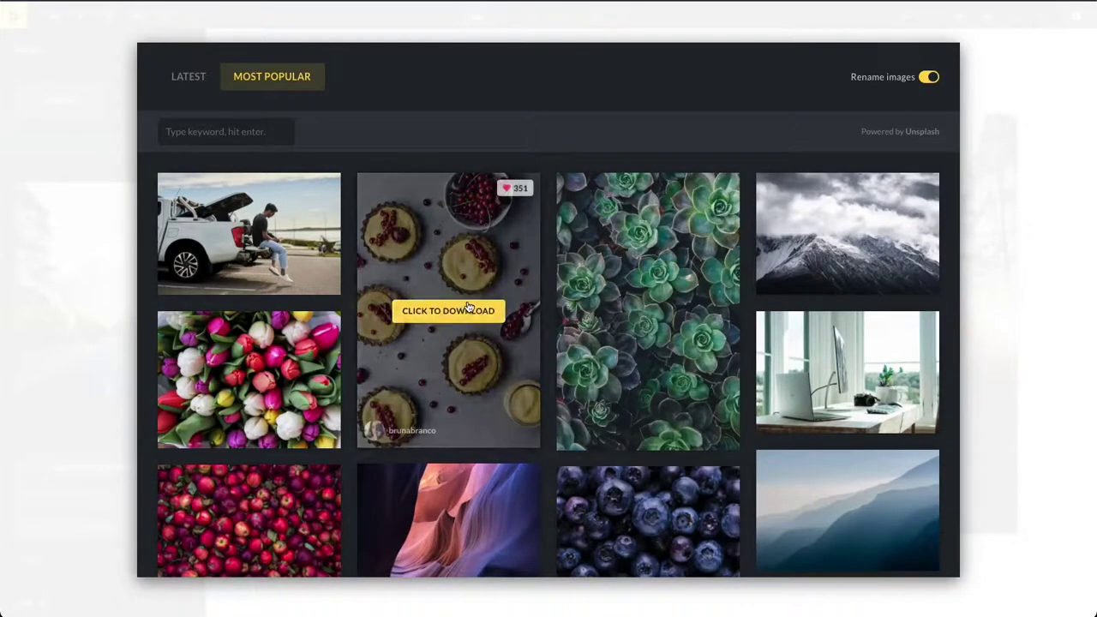
pyautogui.moveTo(660, 281)
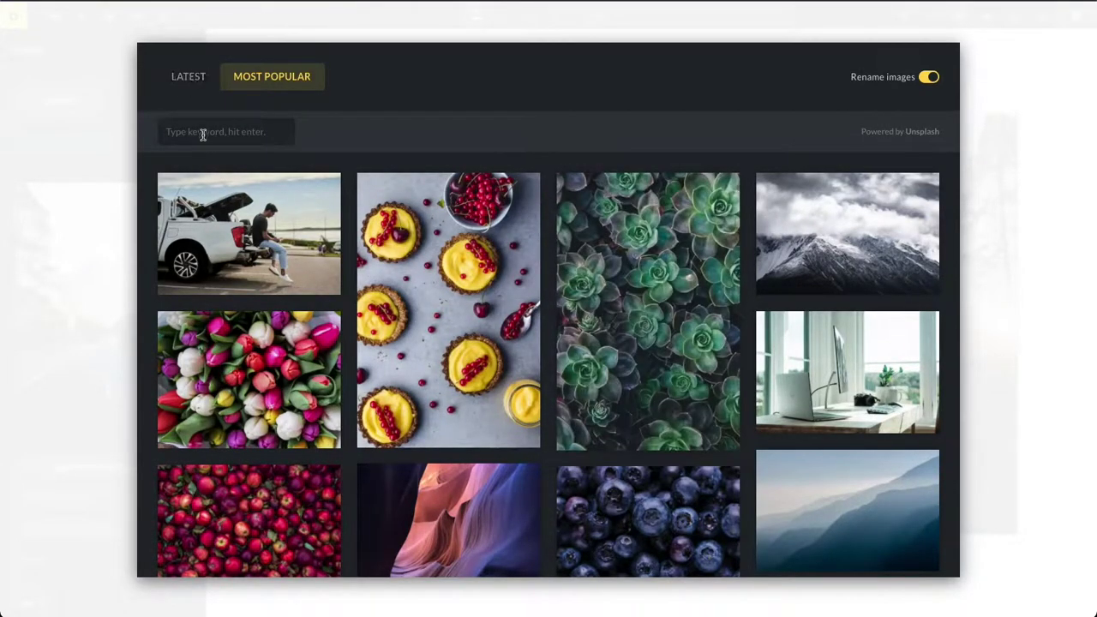
# Search Unsplash for 'tree', then close the photo dialogs to return to the canvas.
pyautogui.click(203, 133)
pyautogui.write('tree')
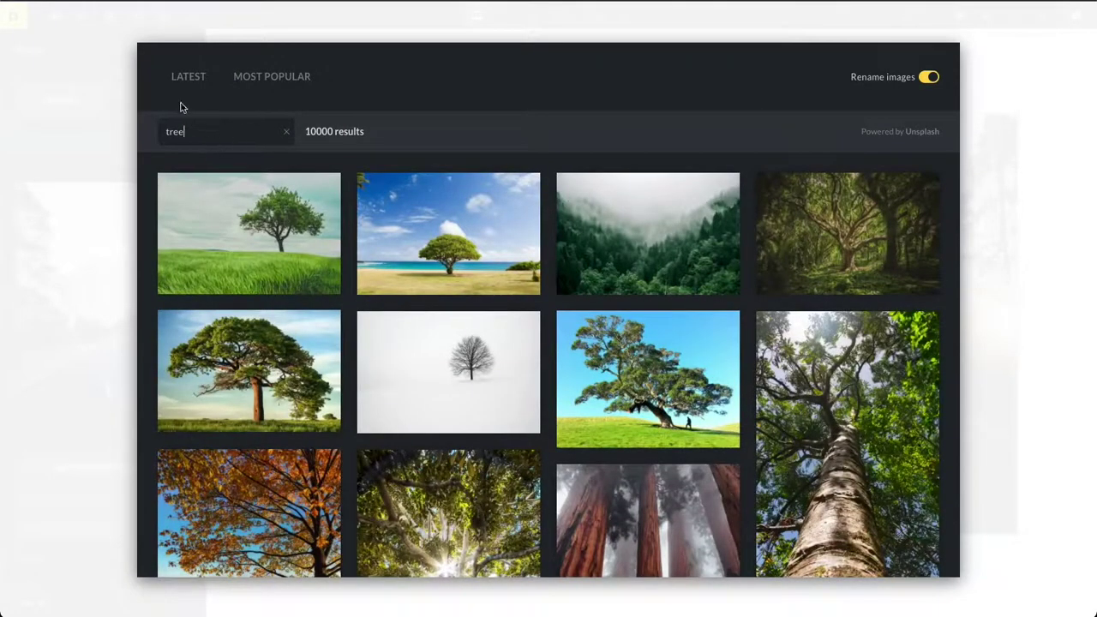
pyautogui.scroll(-1, 347, 166)
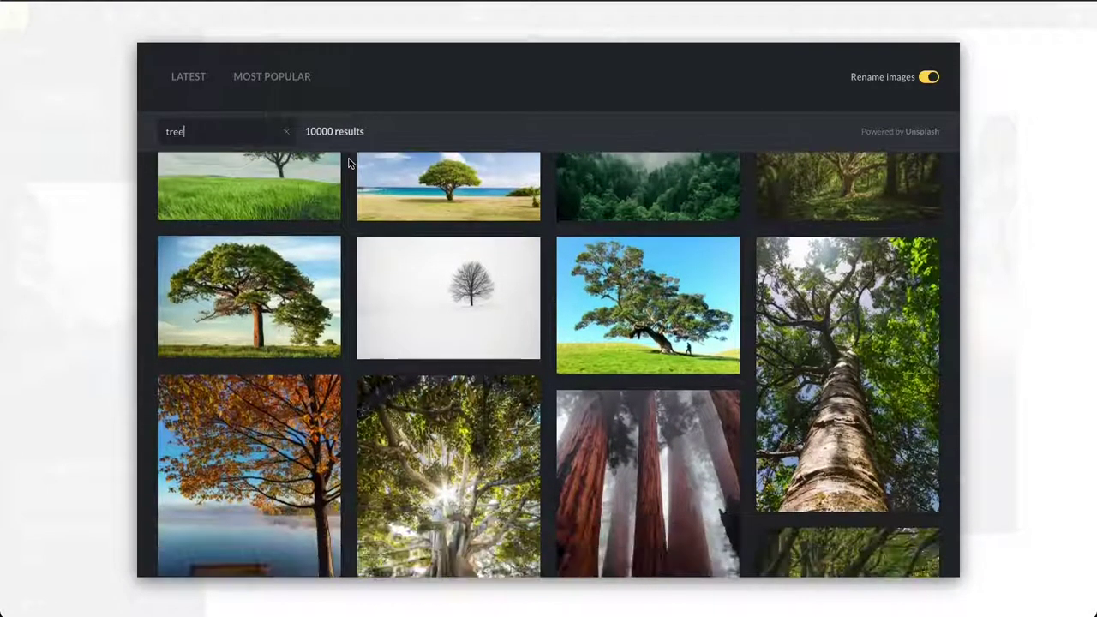
pyautogui.moveTo(401, 274)
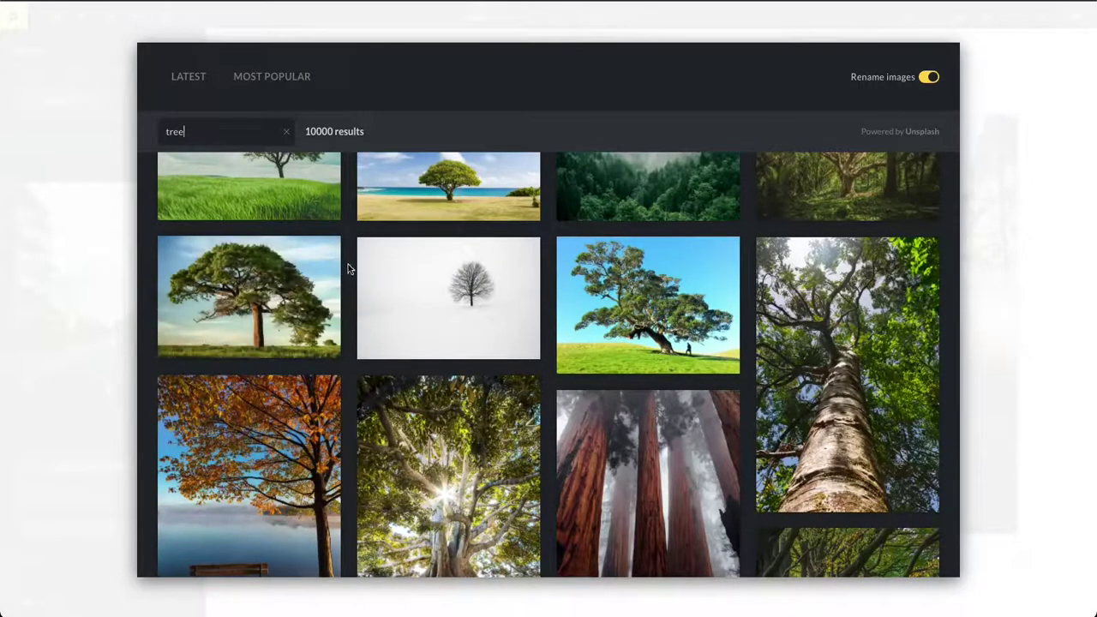
pyautogui.moveTo(237, 131); pyautogui.dragTo(122, 131)
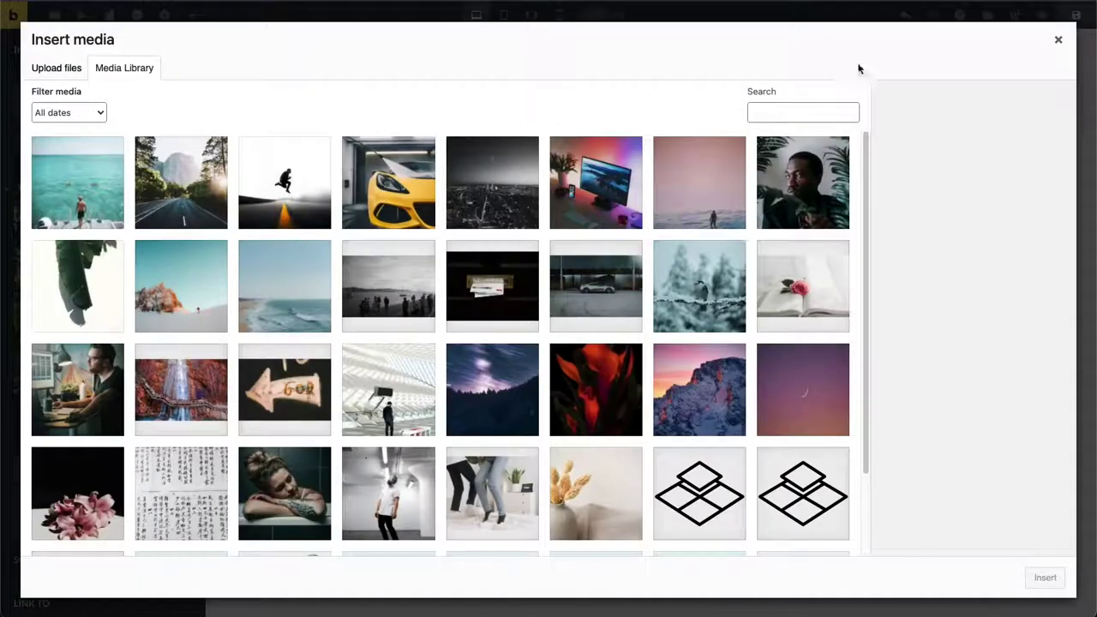
pyautogui.click(1057, 40)
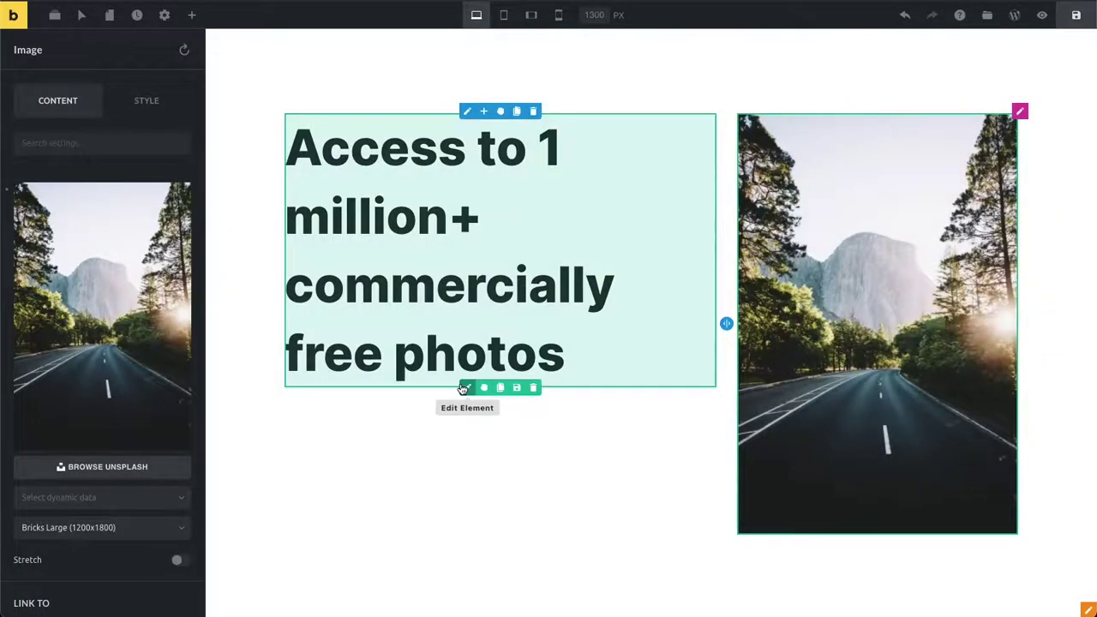